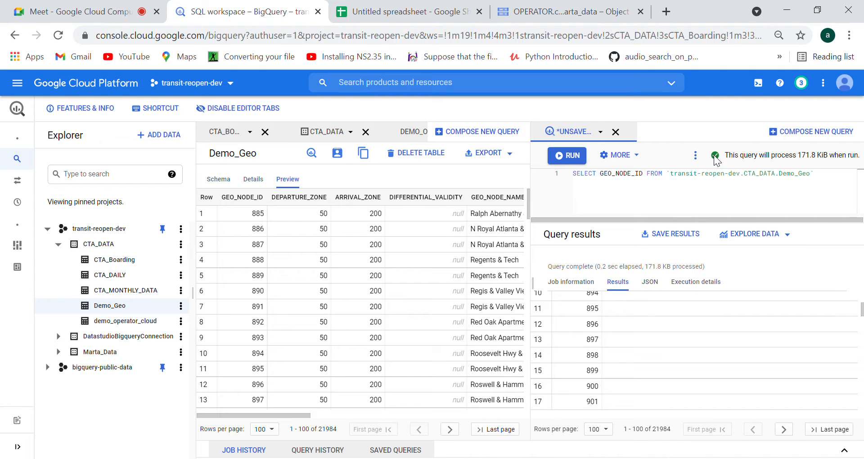
Switch to Google Meet to read the in-call messages for the requested columns, and return to the BigQuery SQL workspace
{"action": "left_click", "coordinate": [833, 183]}
{"action": "left_click", "coordinate": [95, 6]}
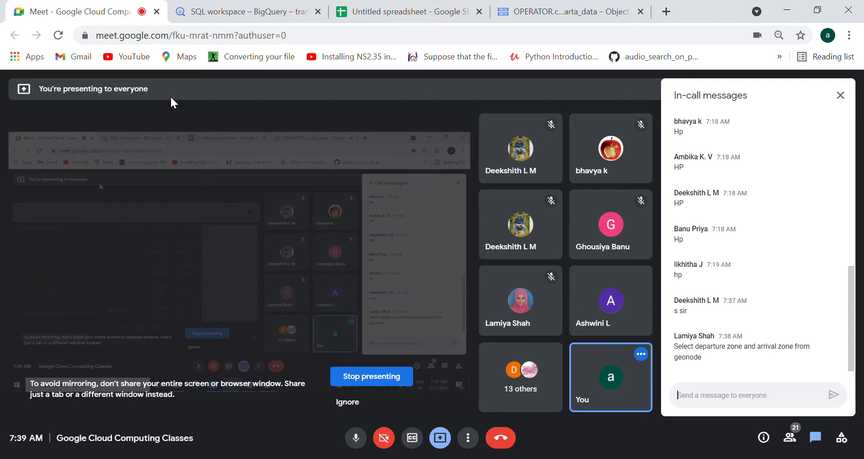
{"action": "left_click", "coordinate": [279, 9]}
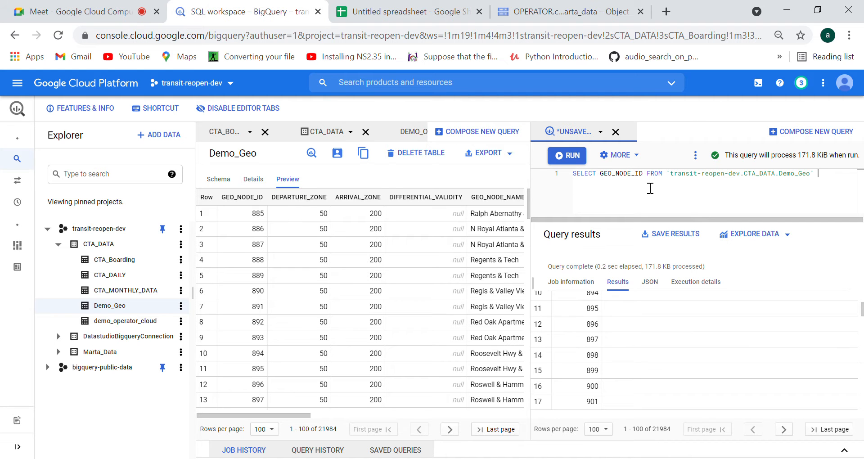
Add the DEPARTURE_ZONE column after GEO_NODE_ID in the SELECT statement on the Demo_Geo table
{"action": "left_click", "coordinate": [650, 182]}
{"action": "type", "text": ","}
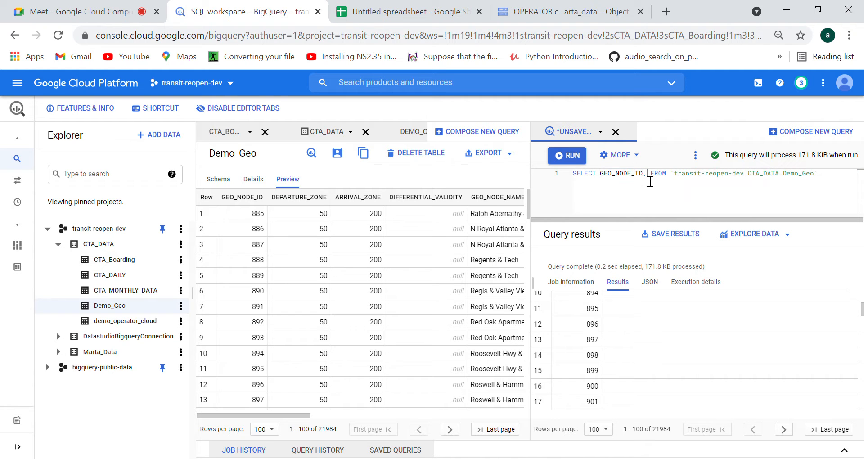
{"action": "type", "text": "Dep"}
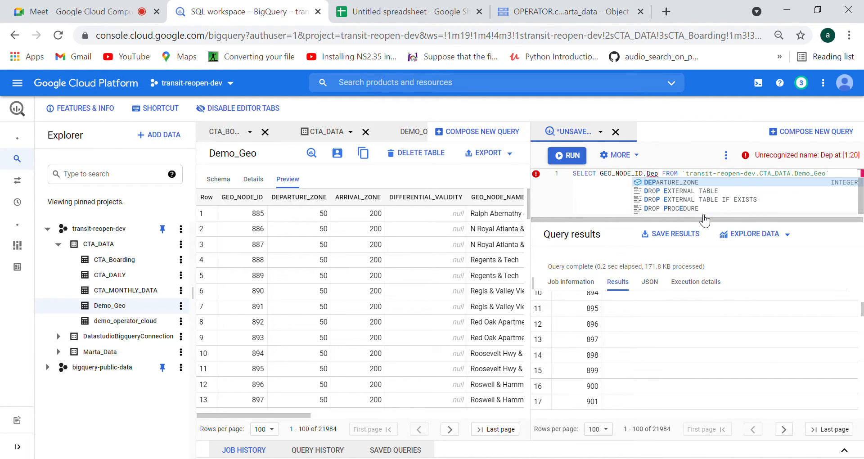
{"action": "left_click", "coordinate": [681, 184]}
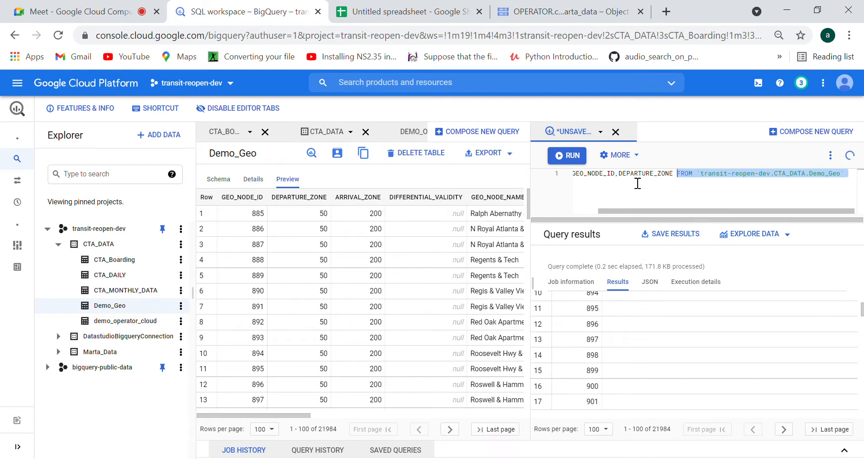
Add the ARRIVAL_ZONE column after DEPARTURE_ZONE in the query's SELECT list
{"action": "left_click", "coordinate": [681, 184]}
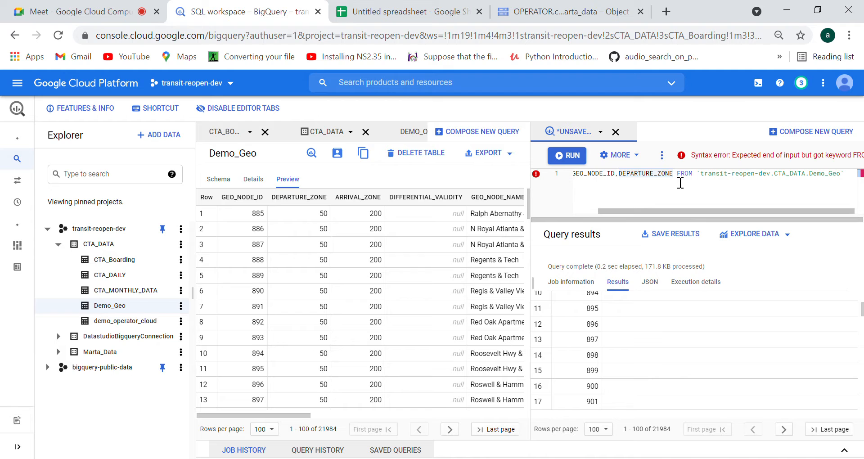
{"action": "type", "text": ",A"}
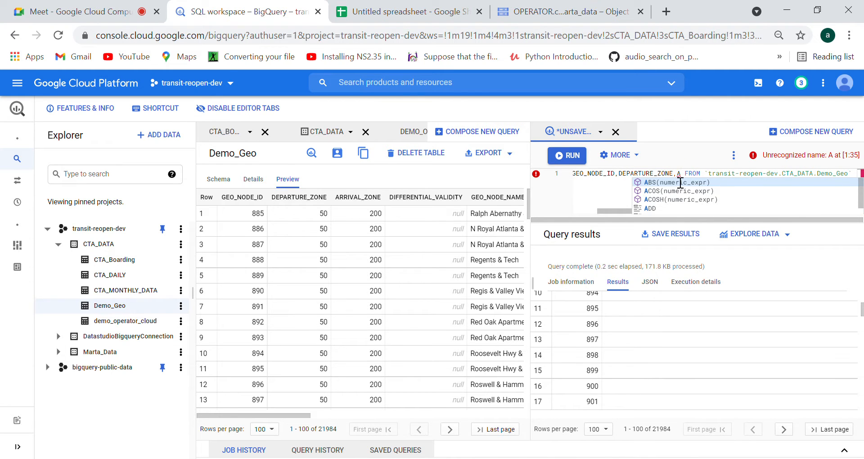
{"action": "type", "text": "rr"}
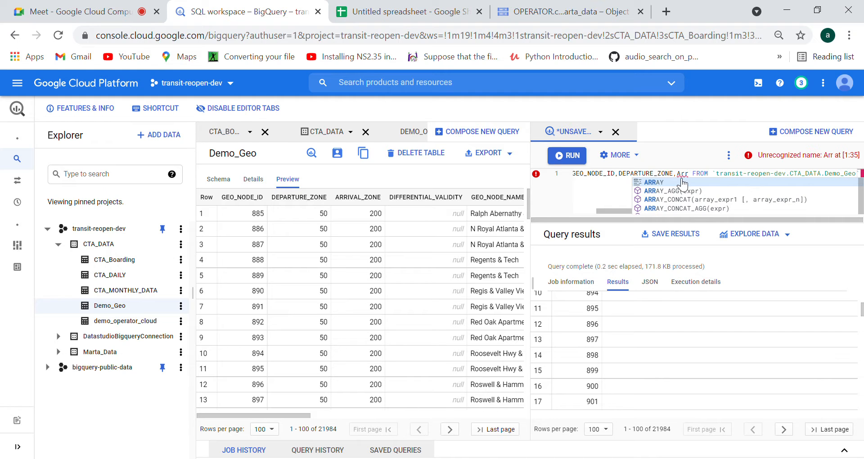
{"action": "key", "text": "BackSpace"}
{"action": "key", "text": "BackSpace"}
{"action": "type", "text": "RR"}
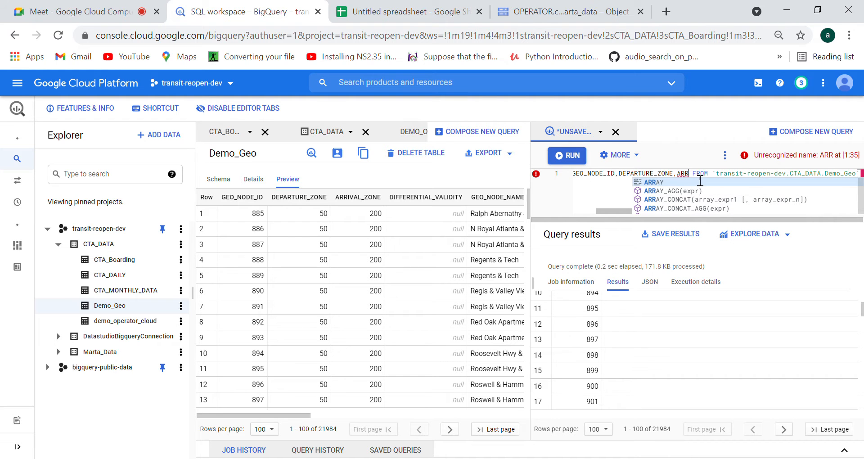
{"action": "type", "text": "i"}
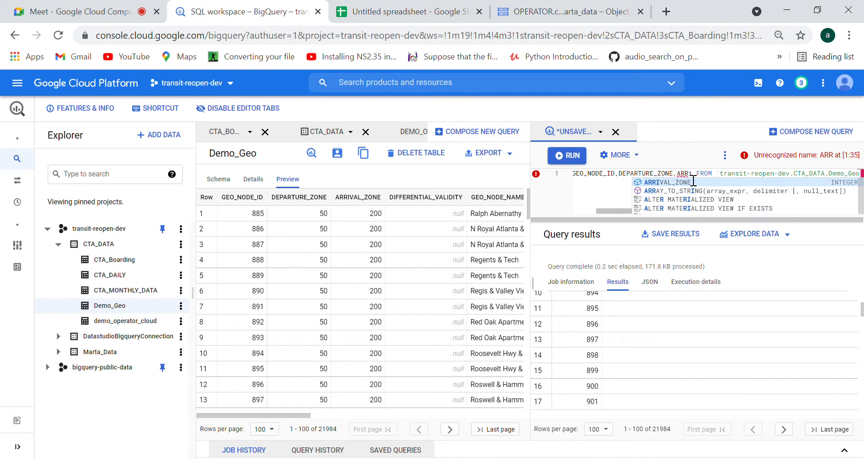
{"action": "left_click", "coordinate": [669, 183]}
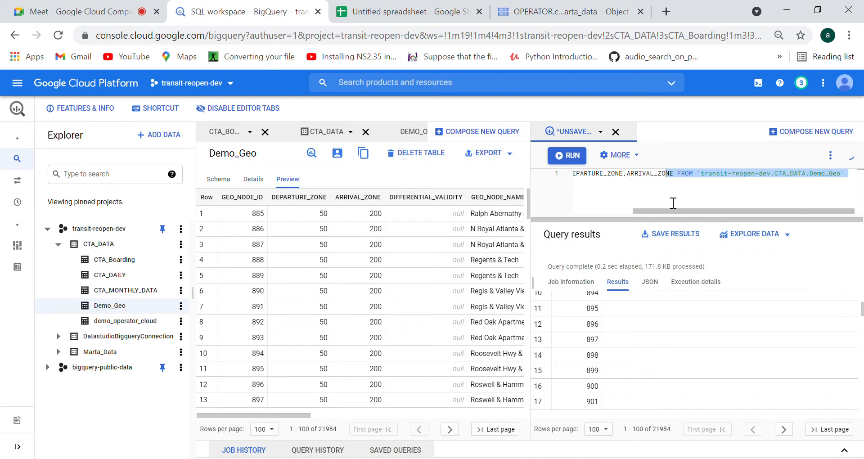
Add the GEO_NODE_NAME column after ARRIVAL_ZONE in the SELECT list and run the query
{"action": "type", "text": ","}
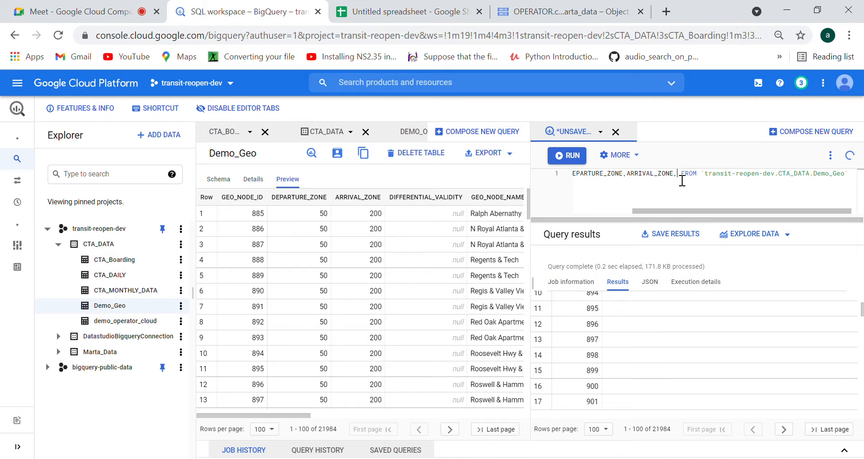
{"action": "type", "text": "GEO_"}
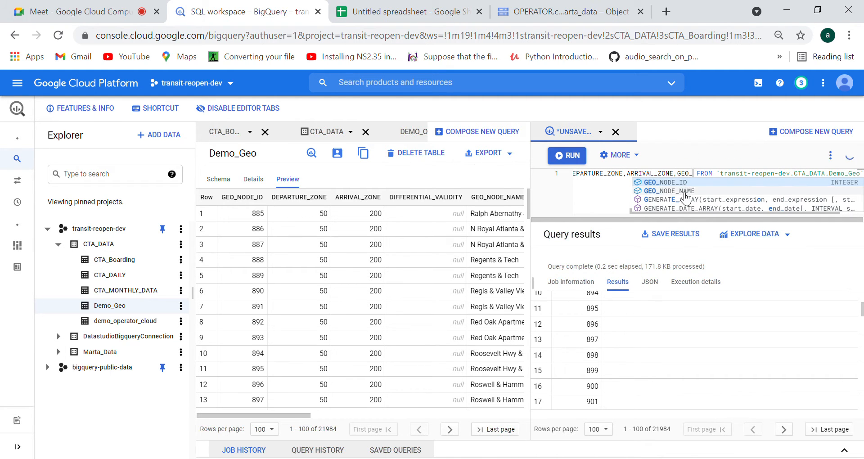
{"action": "left_click", "coordinate": [683, 191]}
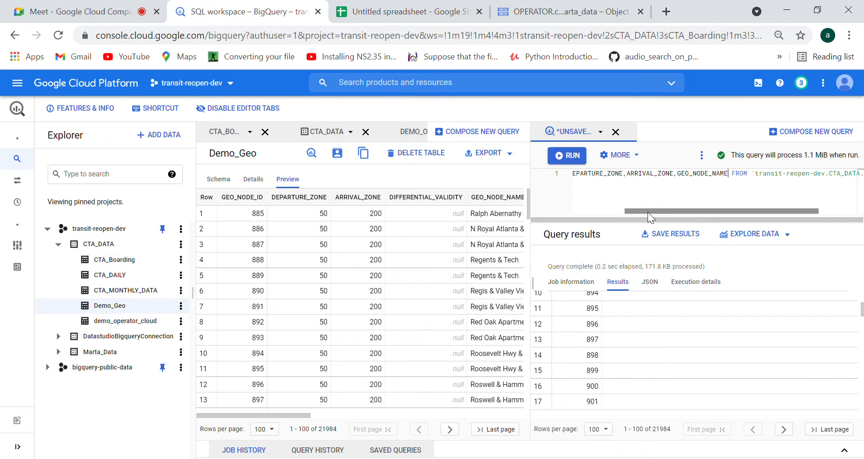
{"action": "left_click_drag", "start_coordinate": [647, 212], "coordinate": [573, 221]}
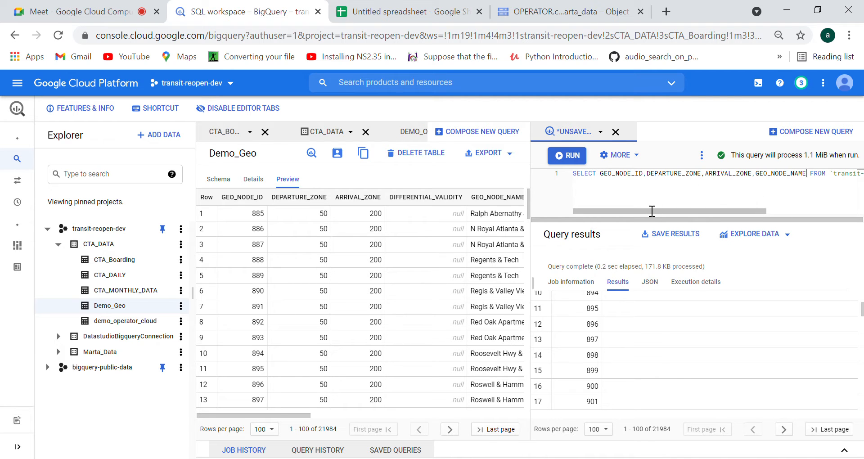
{"action": "left_click", "coordinate": [561, 162]}
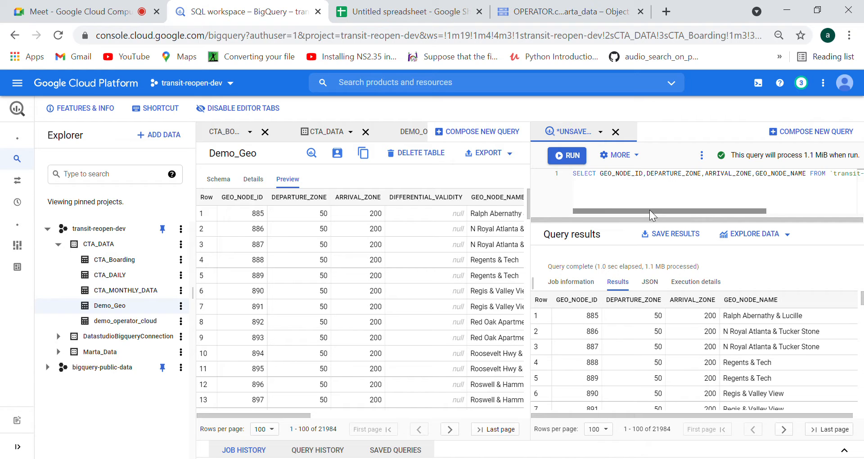
Append "limit 100" to the end of the query, run it, and check the last result rows
{"action": "left_click_drag", "start_coordinate": [664, 210], "coordinate": [754, 211]}
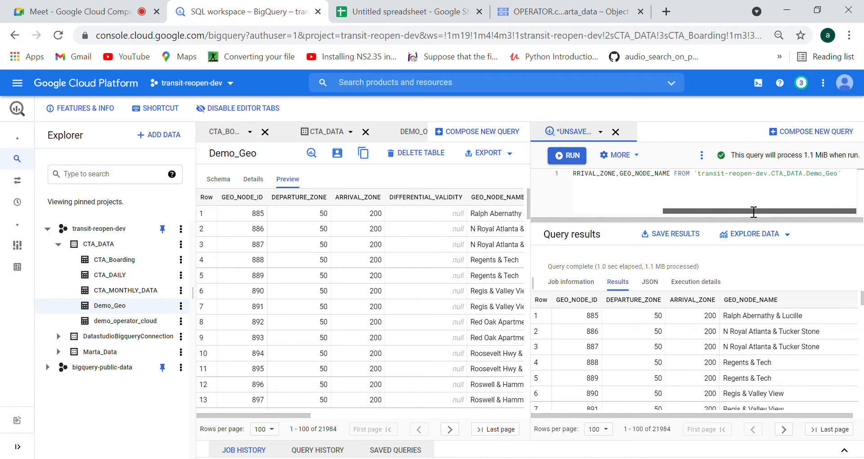
{"action": "left_click", "coordinate": [851, 179]}
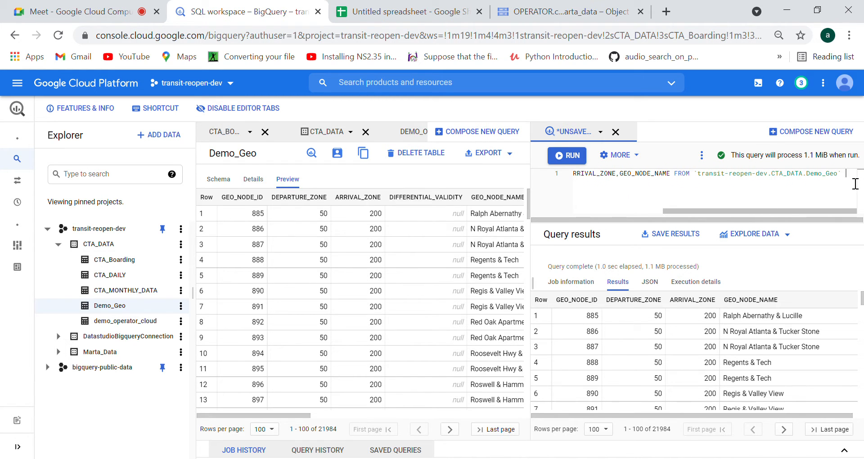
{"action": "type", "text": "limi"}
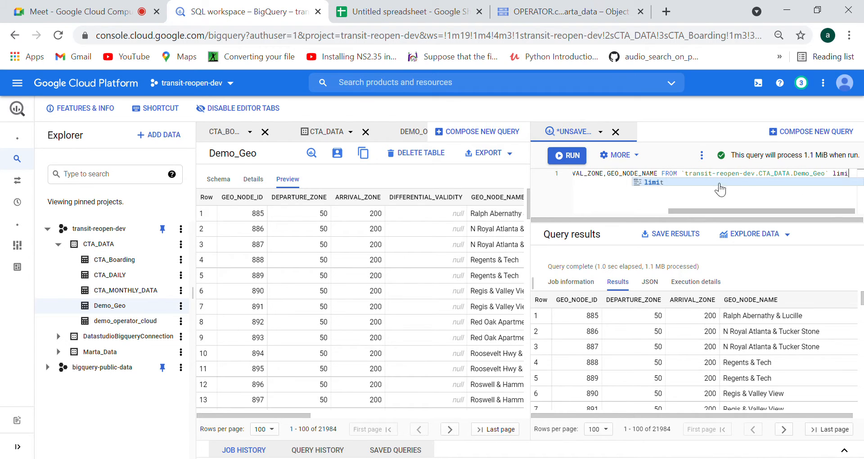
{"action": "type", "text": "t "}
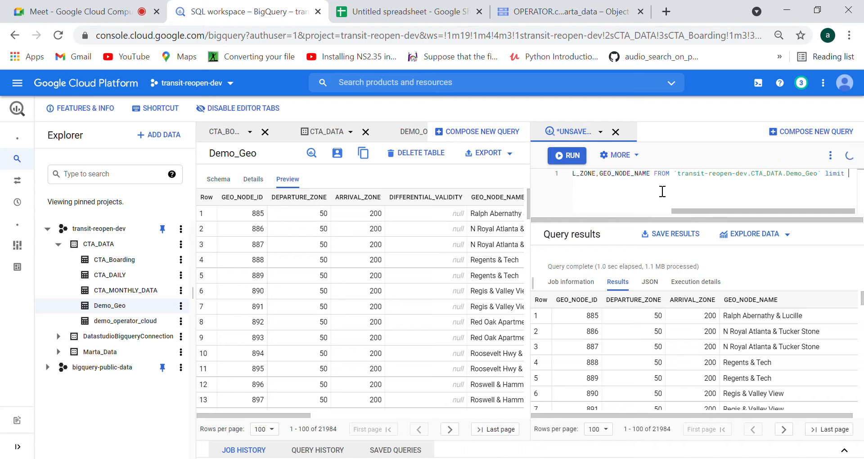
{"action": "type", "text": "100"}
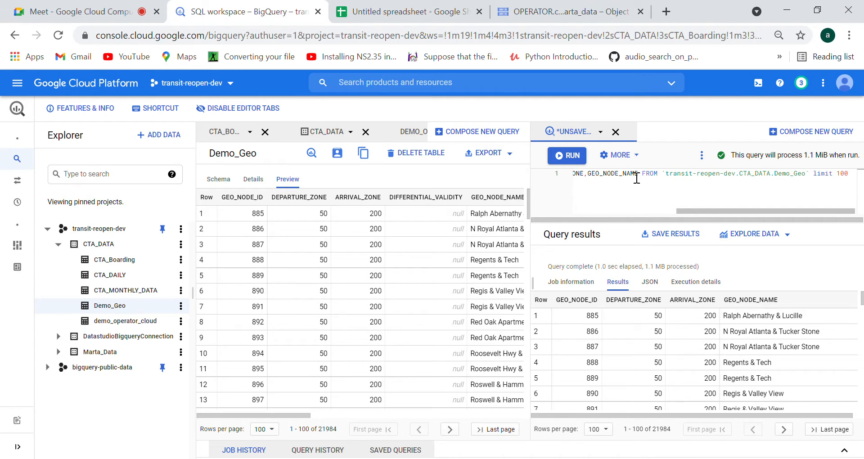
{"action": "left_click", "coordinate": [571, 159]}
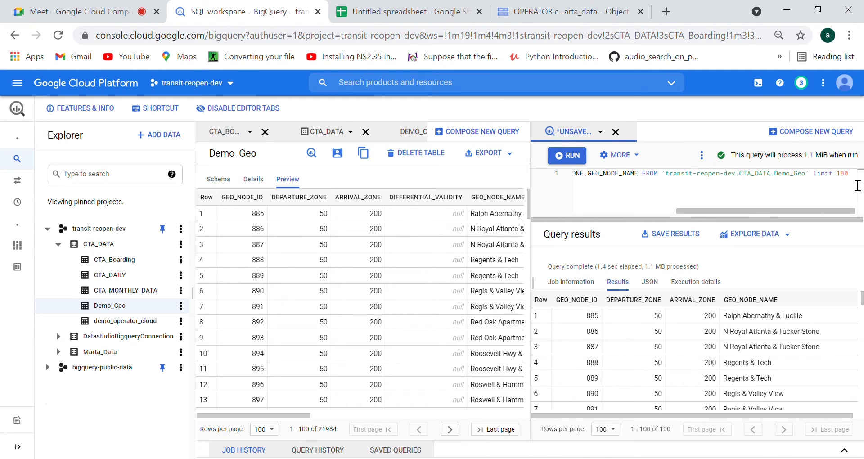
{"action": "left_click_drag", "start_coordinate": [862, 298], "coordinate": [862, 415]}
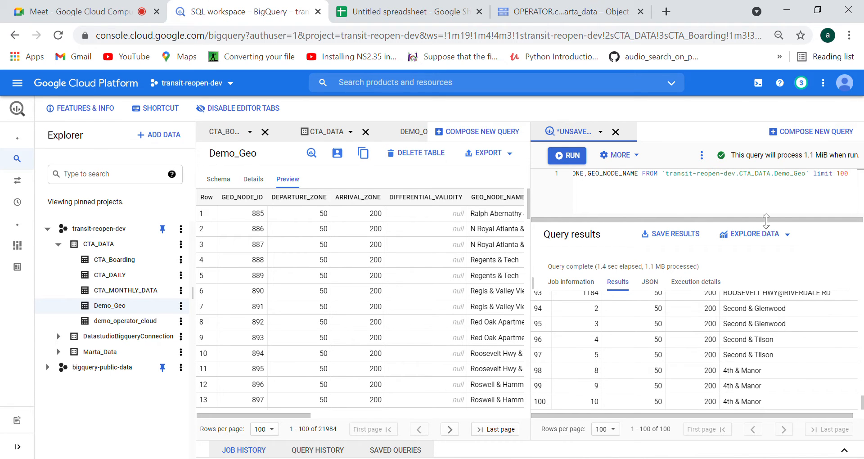
Change the query's limit to 50, rerun it, and review the result rows through to the end
{"action": "left_click", "coordinate": [852, 180]}
{"action": "double_click", "coordinate": [843, 181]}
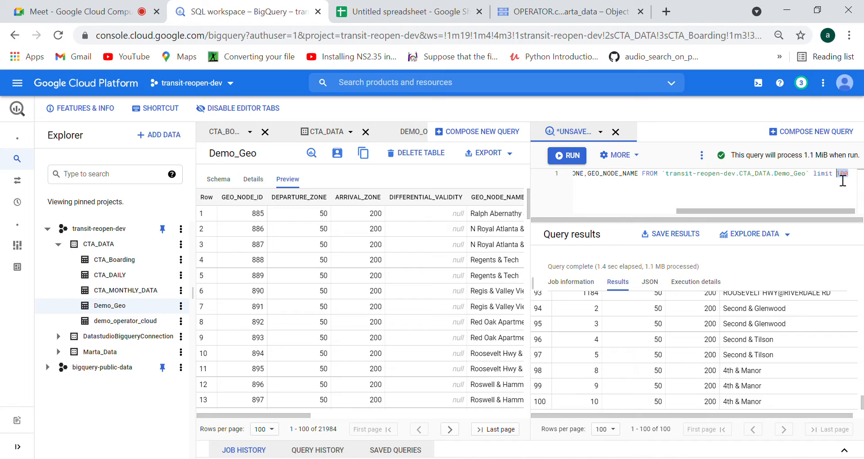
{"action": "type", "text": "50"}
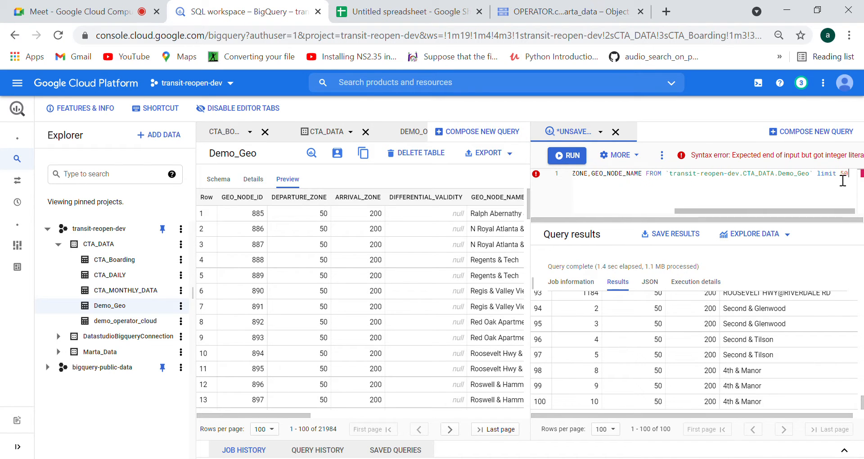
{"action": "left_click", "coordinate": [576, 155]}
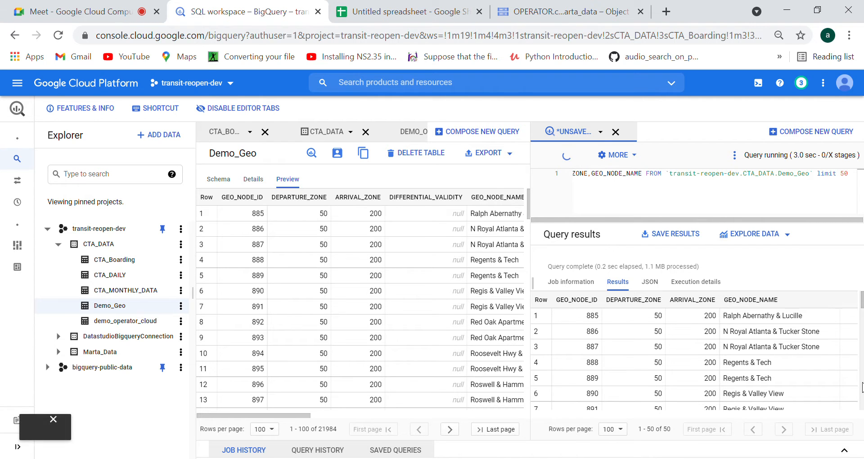
{"action": "scroll", "coordinate": [862, 387], "scroll_direction": "down", "scroll_amount": 10}
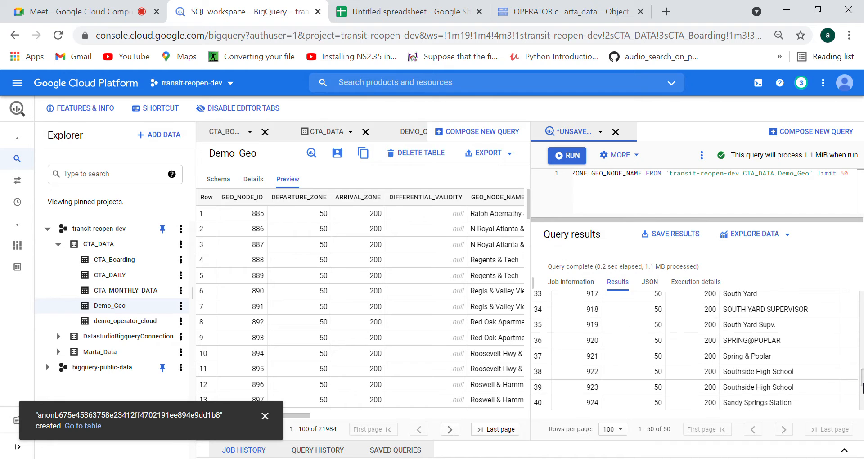
{"action": "scroll", "coordinate": [862, 387], "scroll_direction": "down", "scroll_amount": 3}
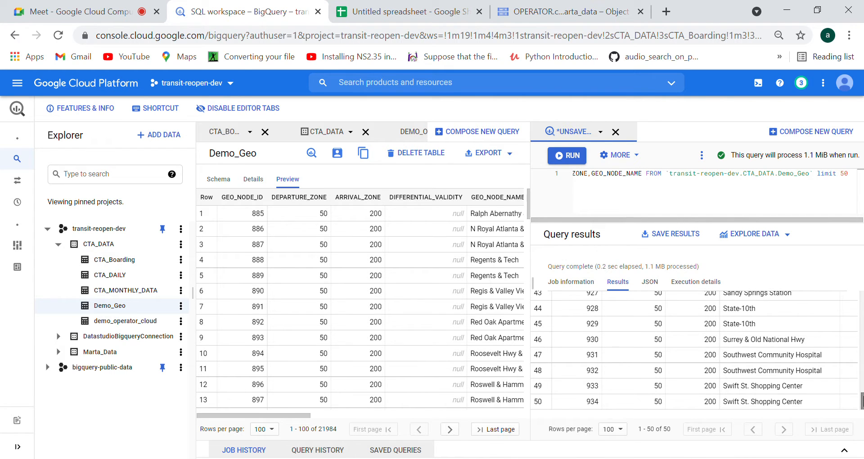
{"action": "left_click_drag", "start_coordinate": [863, 401], "coordinate": [863, 305]}
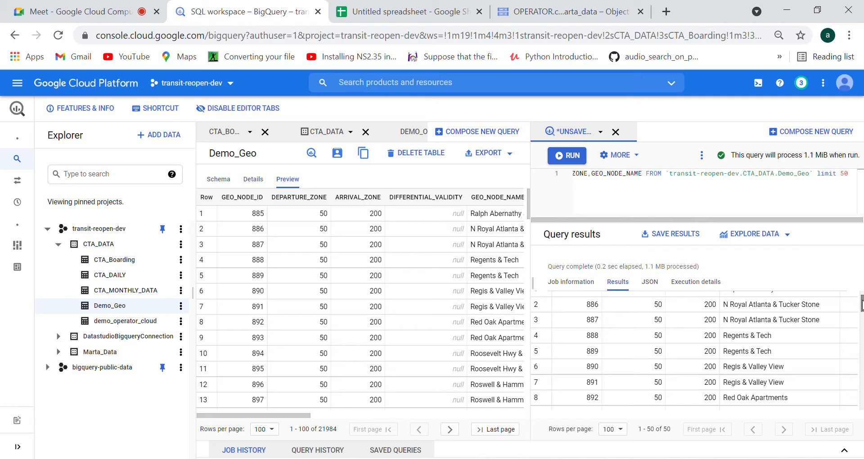
Save the query results as a CSV file in Google Drive
{"action": "left_click", "coordinate": [687, 235]}
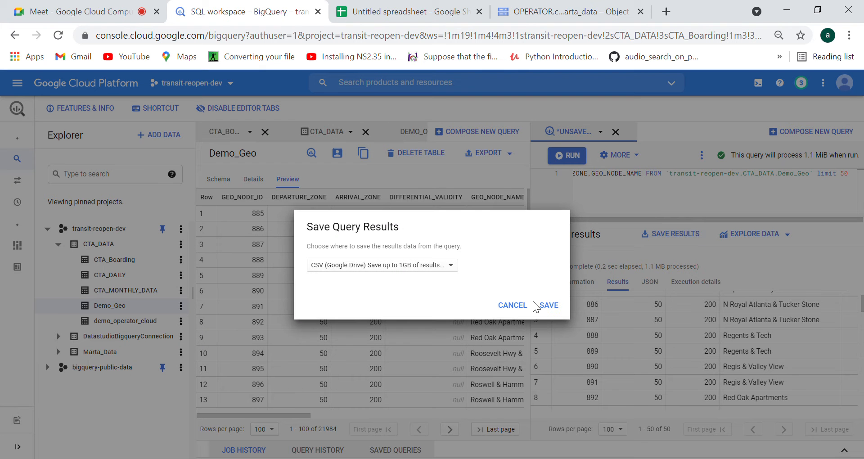
{"action": "left_click", "coordinate": [550, 306]}
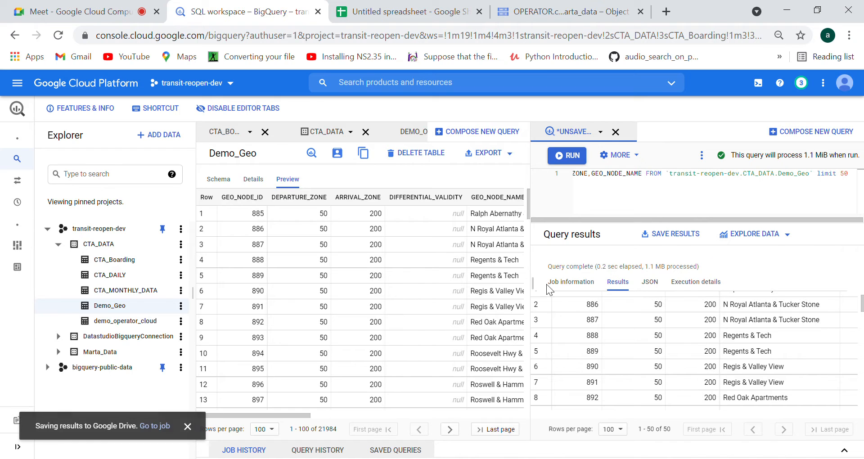
Explore the query results with Google Sheets and close the older untitled spreadsheet that contains only the GEO_NODE_ID column
{"action": "left_click", "coordinate": [756, 238]}
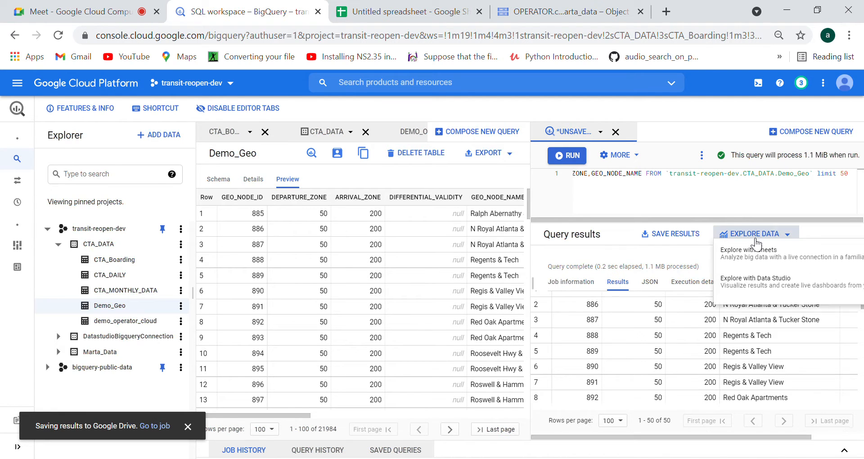
{"action": "left_click", "coordinate": [707, 266]}
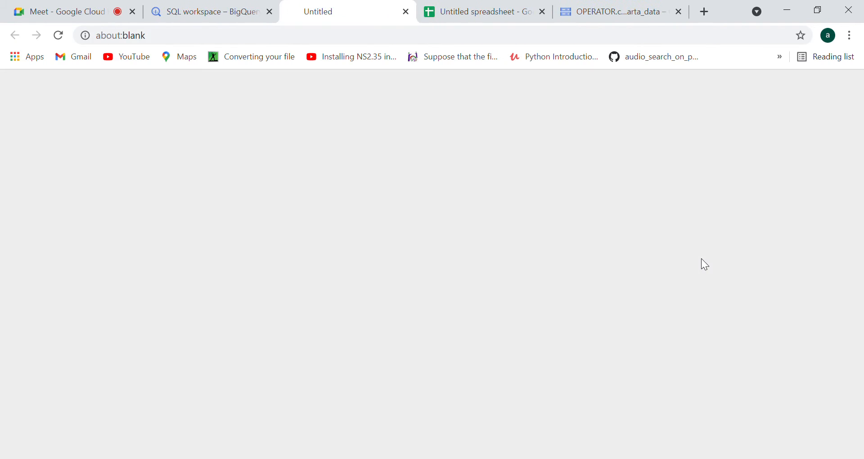
{"action": "left_click", "coordinate": [516, 4]}
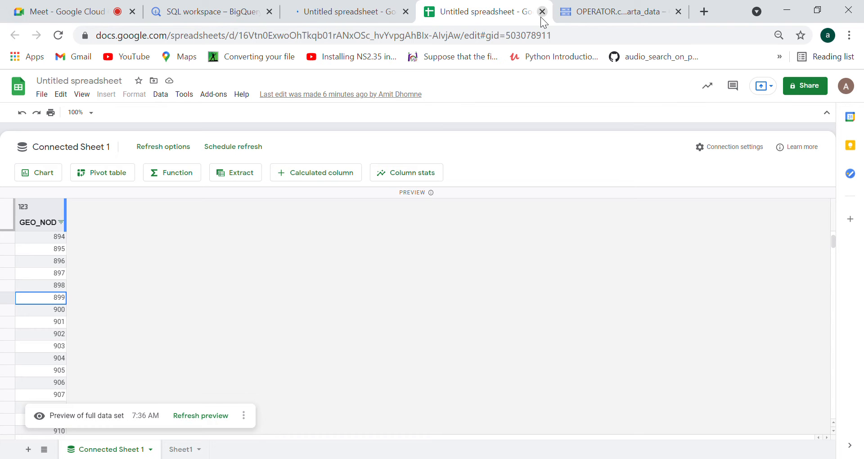
{"action": "left_click", "coordinate": [541, 17]}
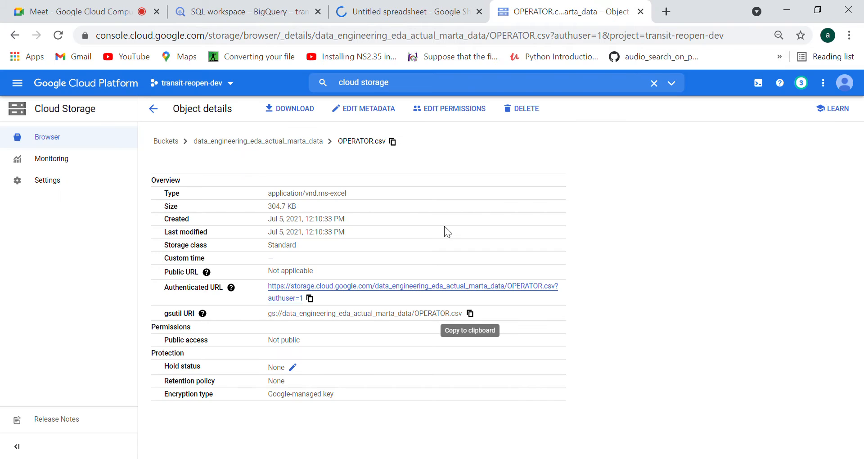
Switch to the connected Google Sheets spreadsheet, dismiss the welcome message, and review the data preview through to its end
{"action": "left_click", "coordinate": [458, 4]}
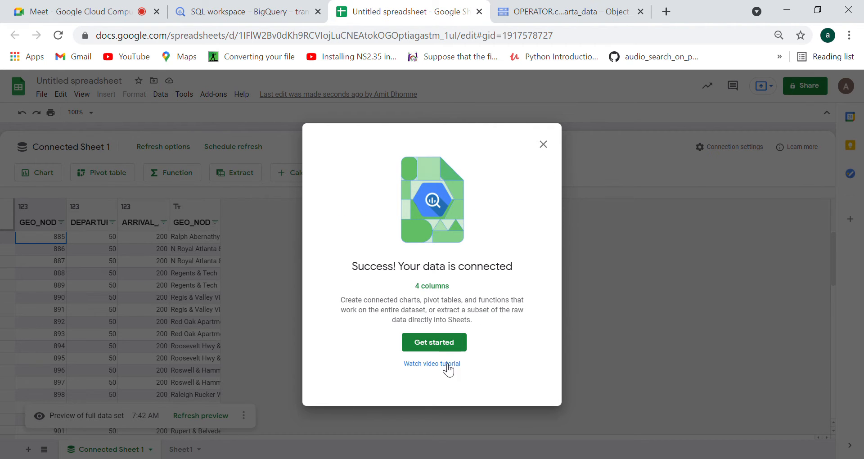
{"action": "left_click", "coordinate": [544, 145]}
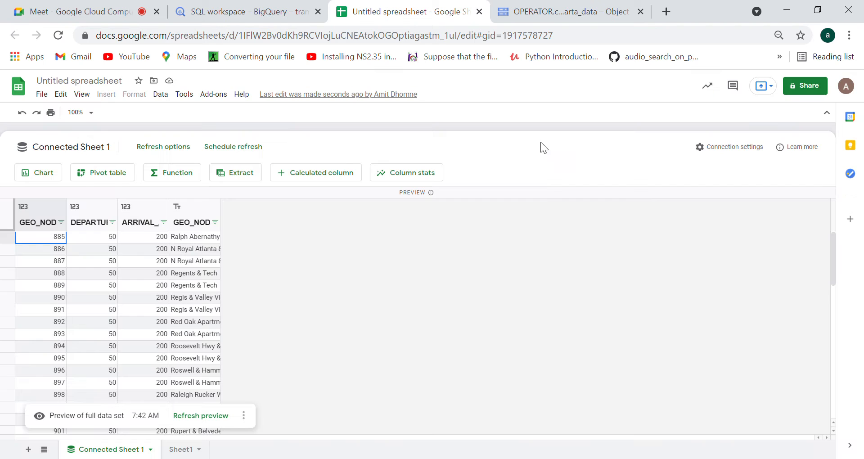
{"action": "left_click", "coordinate": [243, 416]}
{"action": "left_click", "coordinate": [566, 256]}
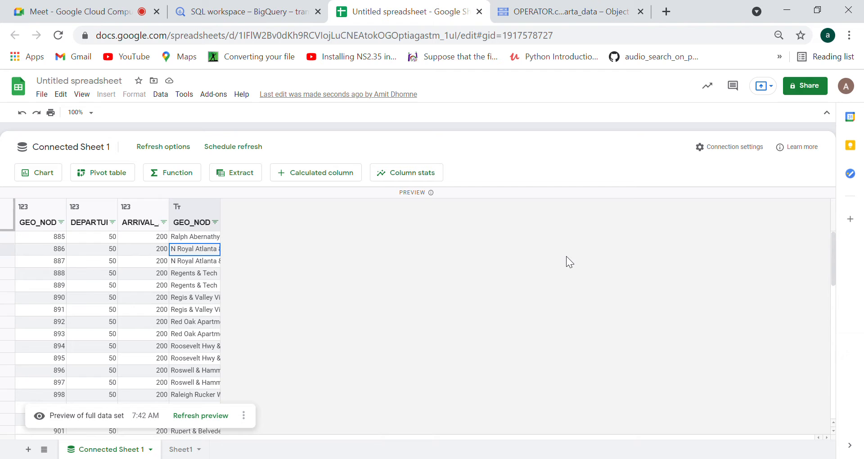
{"action": "left_click_drag", "start_coordinate": [833, 258], "coordinate": [856, 400]}
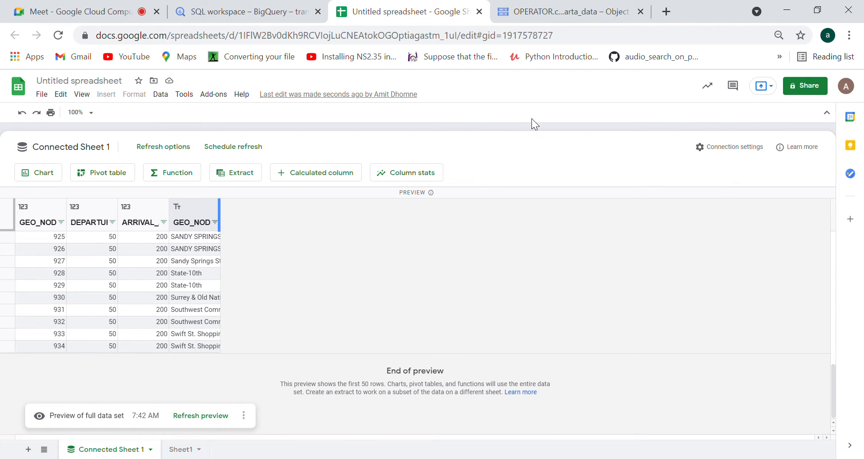
Return to BigQuery, preview the demo_operator_cloud table, and close its tab
{"action": "left_click", "coordinate": [250, 6]}
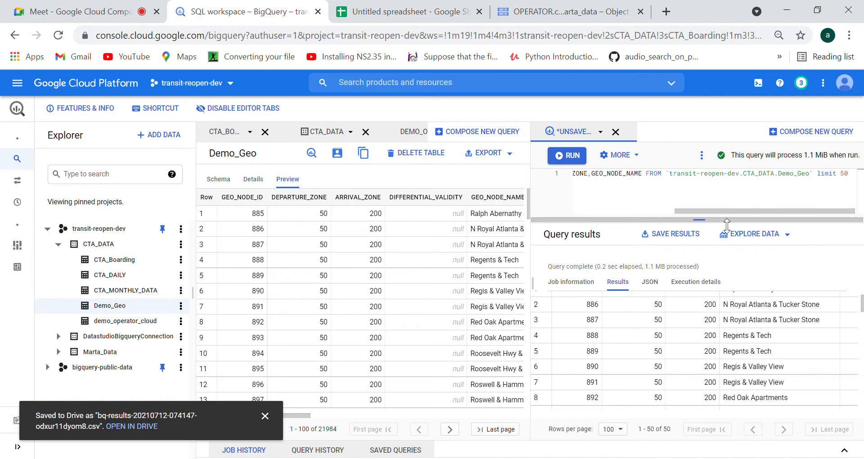
{"action": "scroll", "coordinate": [694, 210], "scroll_direction": "left", "scroll_amount": 3}
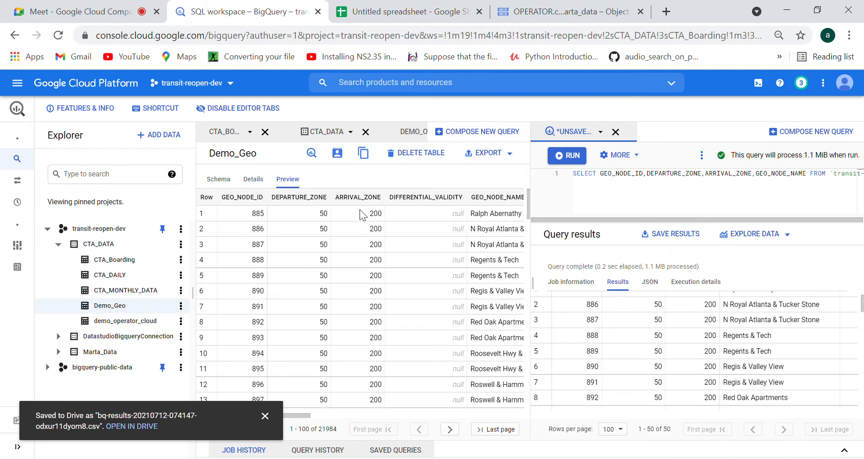
{"action": "left_click", "coordinate": [125, 322]}
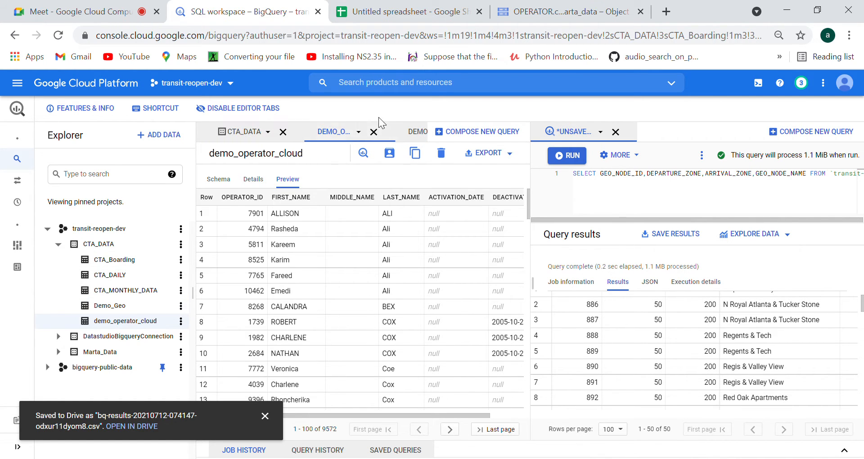
{"action": "left_click", "coordinate": [375, 133]}
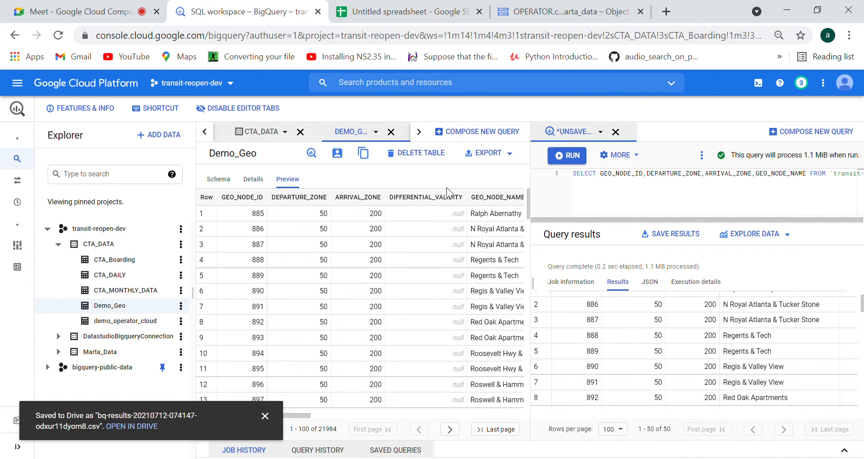
Delete the demo_operator_cloud table from the CTA_DATA dataset, confirming with "delete", and dismiss the Drive save notification
{"action": "left_click", "coordinate": [180, 323]}
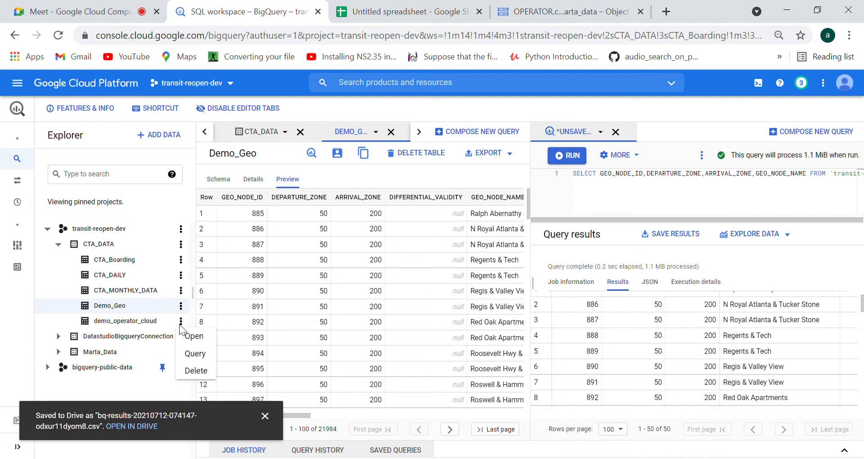
{"action": "left_click", "coordinate": [206, 370]}
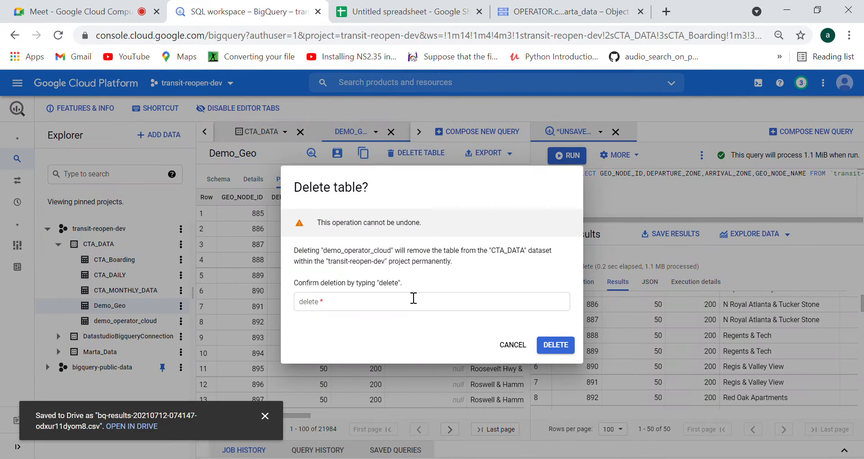
{"action": "left_click", "coordinate": [391, 306]}
{"action": "type", "text": "delet"}
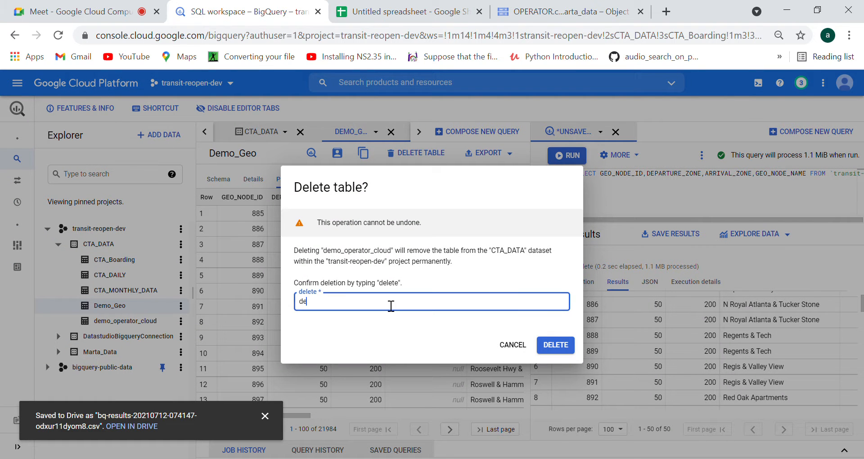
{"action": "type", "text": "e"}
{"action": "left_click", "coordinate": [556, 347]}
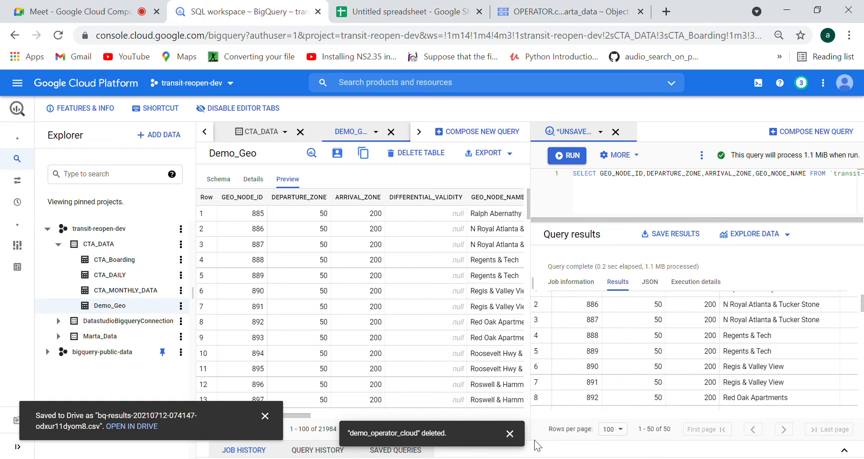
{"action": "left_click", "coordinate": [266, 418]}
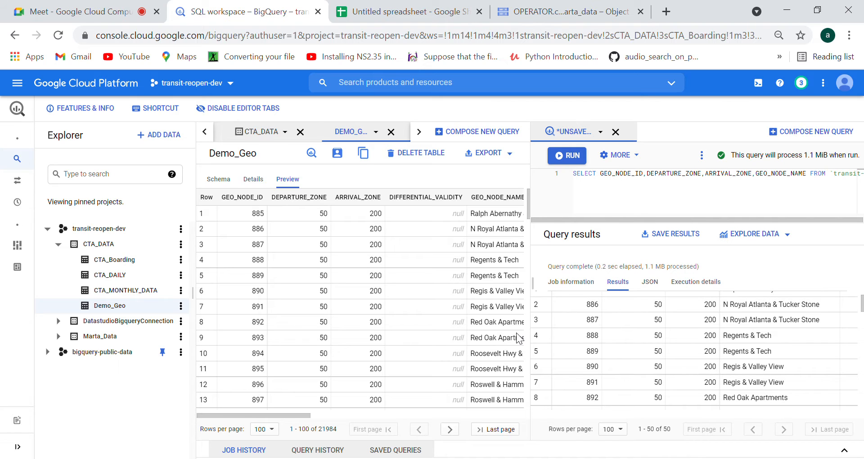
Show the query results as JSON and look through the first records
{"action": "left_click", "coordinate": [657, 284]}
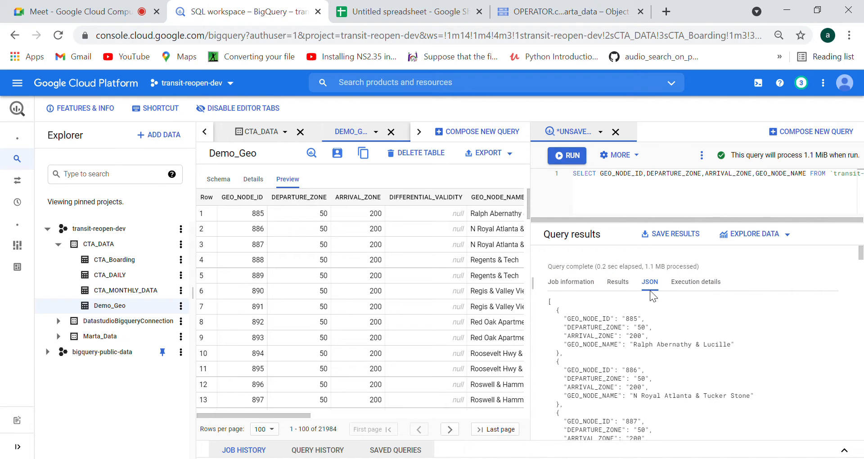
{"action": "left_click", "coordinate": [861, 368]}
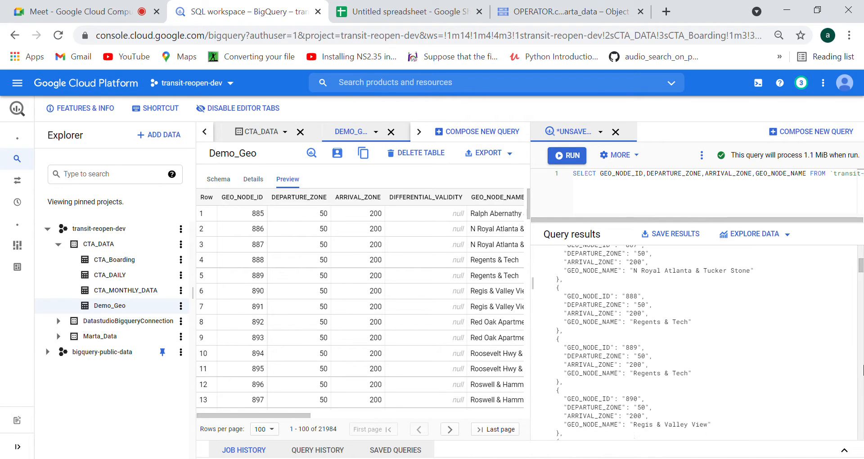
{"action": "left_click_drag", "start_coordinate": [861, 369], "coordinate": [861, 270]}
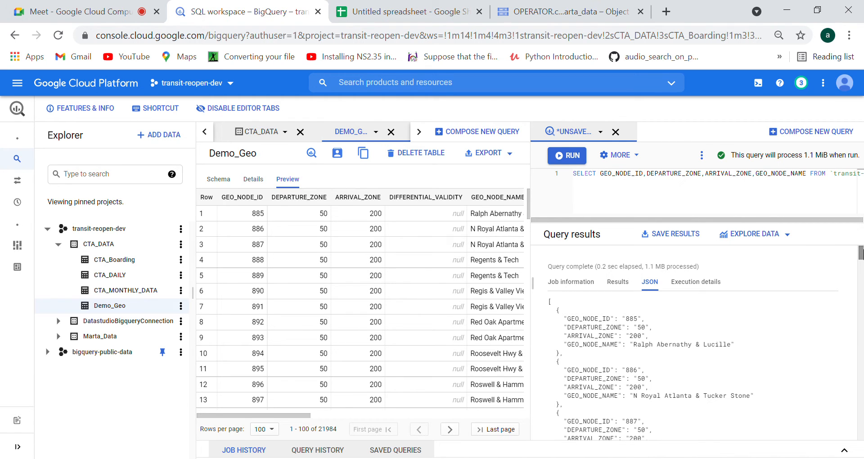
{"action": "scroll", "coordinate": [697, 342], "scroll_direction": "down", "scroll_amount": 3}
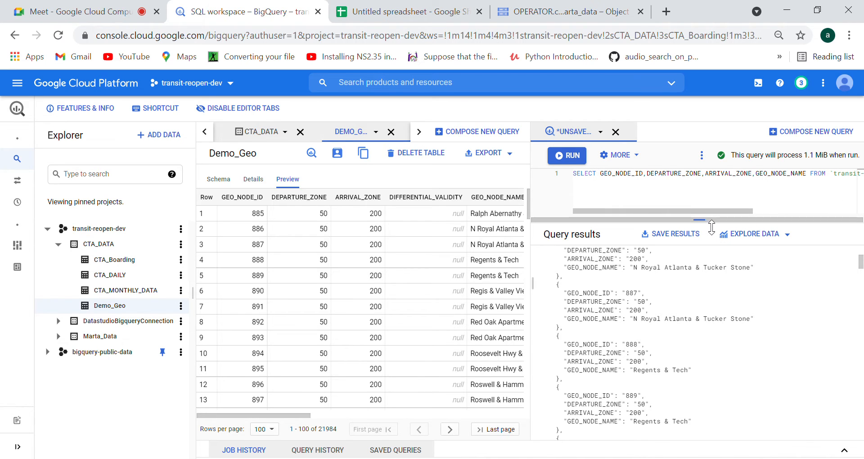
Enlarge the query editor pane above the results and examine the FROM clause of the query
{"action": "left_click_drag", "start_coordinate": [710, 221], "coordinate": [716, 320]}
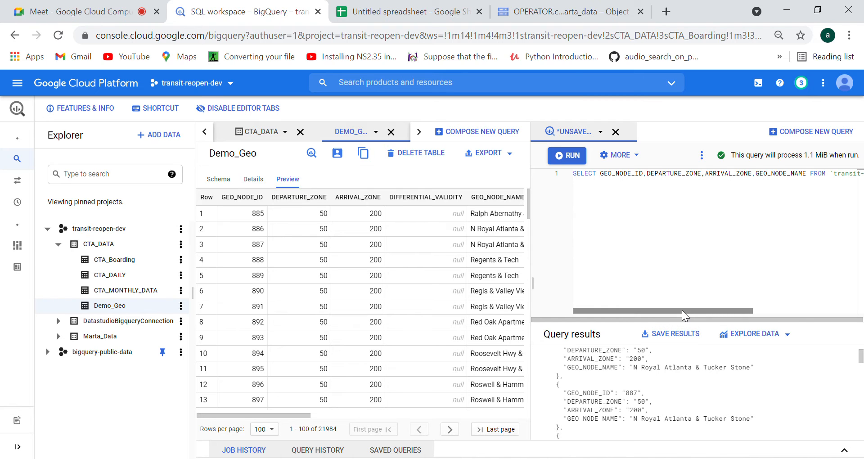
{"action": "left_click_drag", "start_coordinate": [682, 309], "coordinate": [766, 311]}
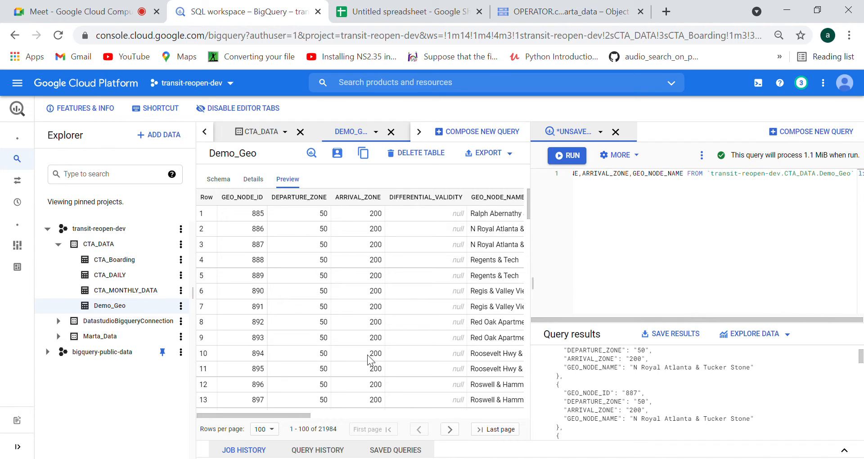
{"action": "left_click", "coordinate": [514, 430]}
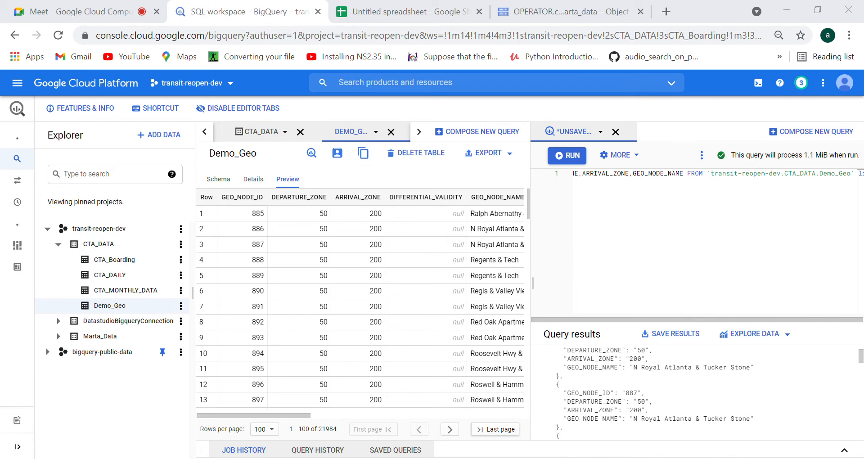
{"action": "left_click", "coordinate": [416, 425]}
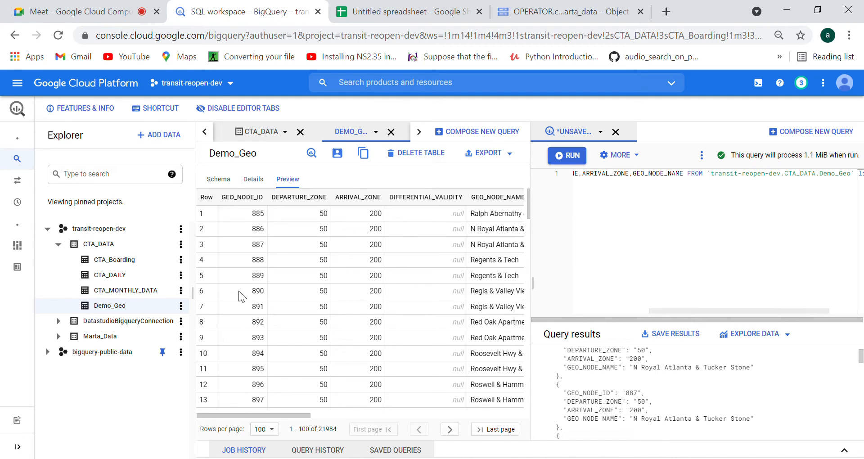
Open the Demo_Geo table from its actions in the Explorer, and close its preview tab
{"action": "left_click", "coordinate": [181, 308]}
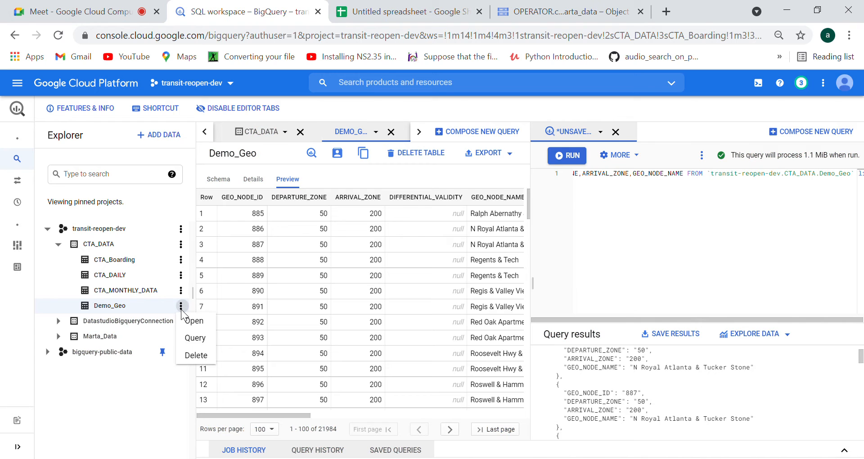
{"action": "left_click", "coordinate": [201, 325]}
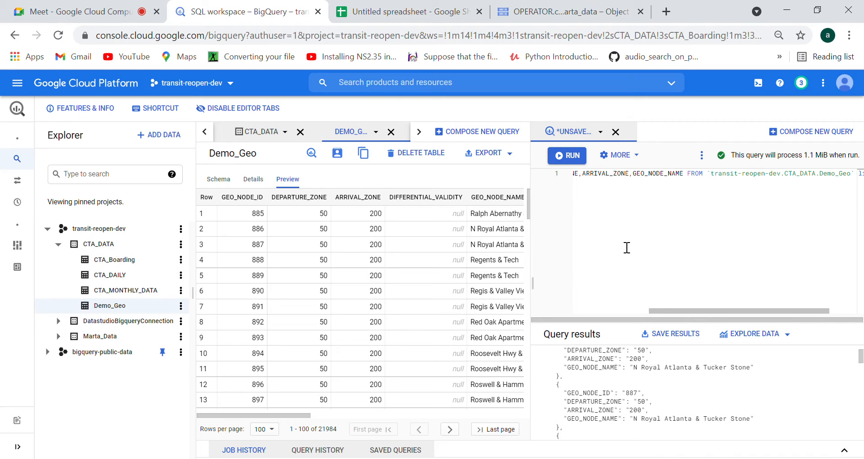
{"action": "left_click", "coordinate": [181, 305]}
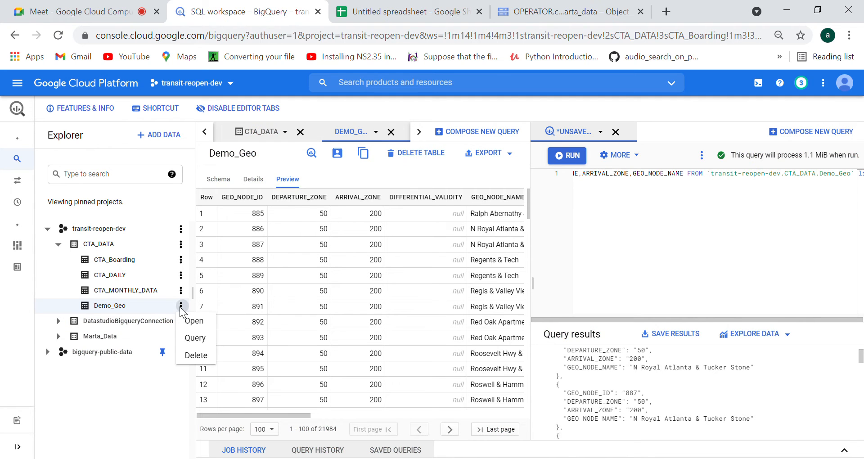
{"action": "left_click", "coordinate": [195, 325]}
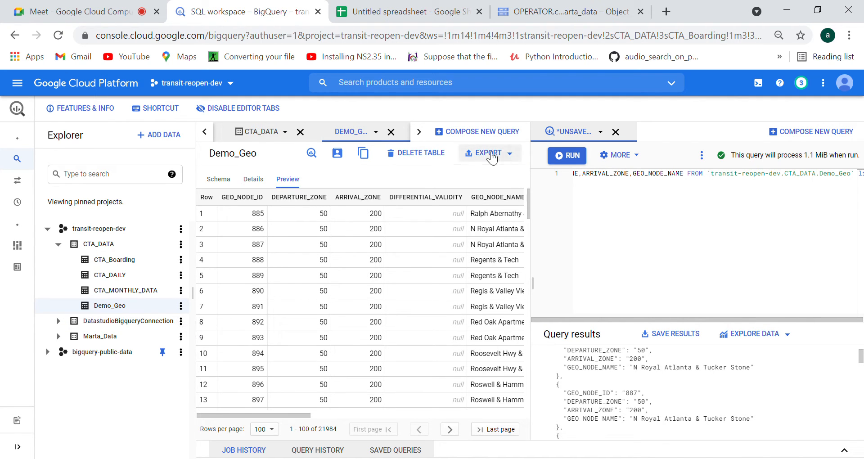
{"action": "left_click", "coordinate": [394, 137]}
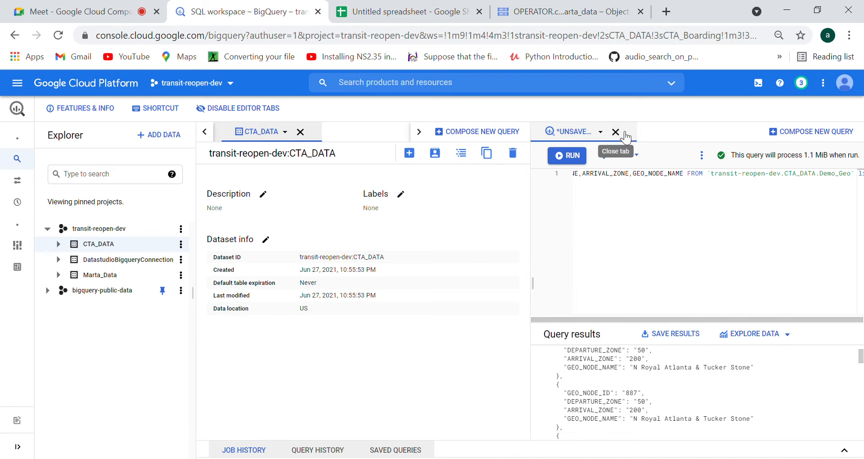
Open the CTA_DATA dataset from its actions and expand its list of tables in the Explorer
{"action": "left_click", "coordinate": [181, 244]}
{"action": "left_click", "coordinate": [197, 265]}
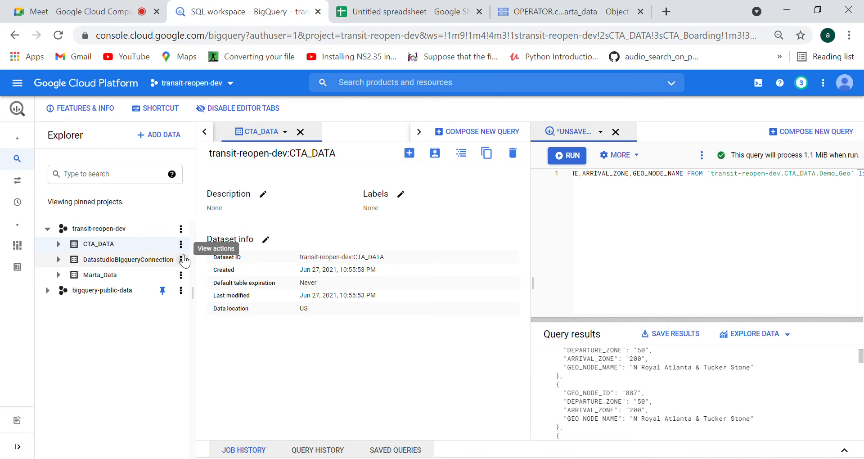
{"action": "double_click", "coordinate": [94, 247]}
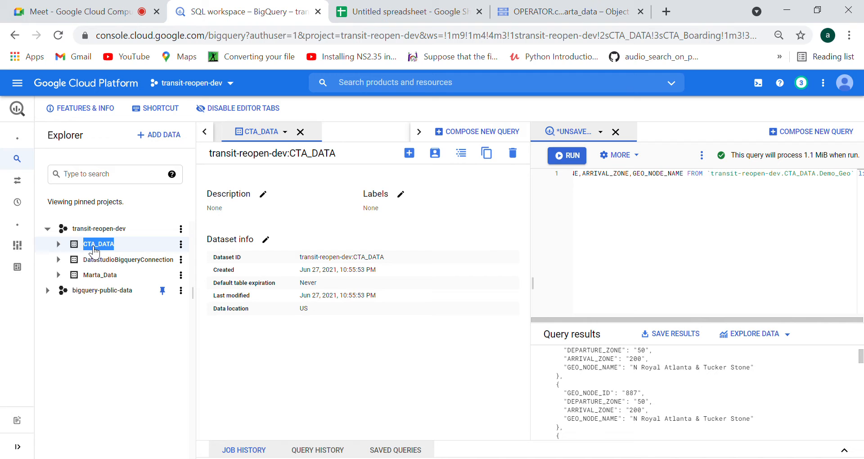
{"action": "left_click", "coordinate": [58, 245]}
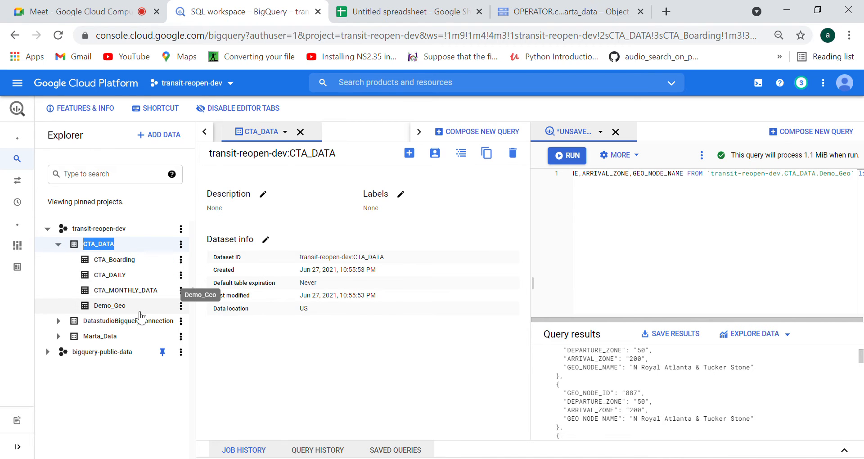
Open the Demo_Geo table's schema beside the dataset info, and close that table tab
{"action": "left_click", "coordinate": [180, 306]}
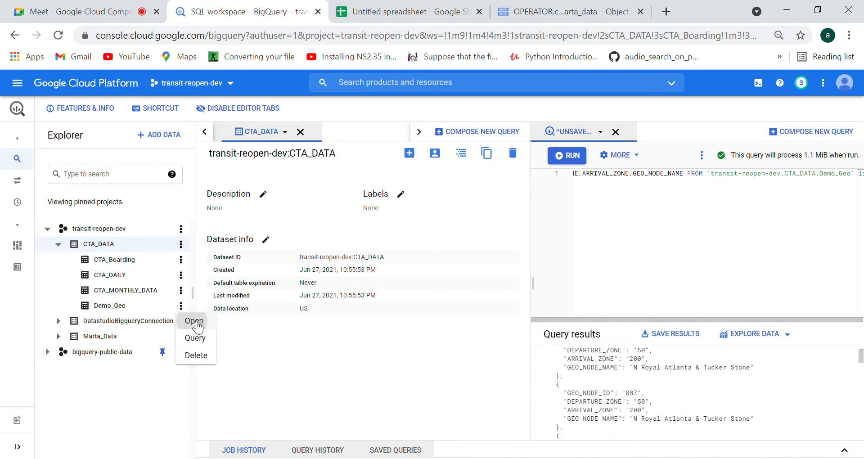
{"action": "left_click", "coordinate": [195, 321]}
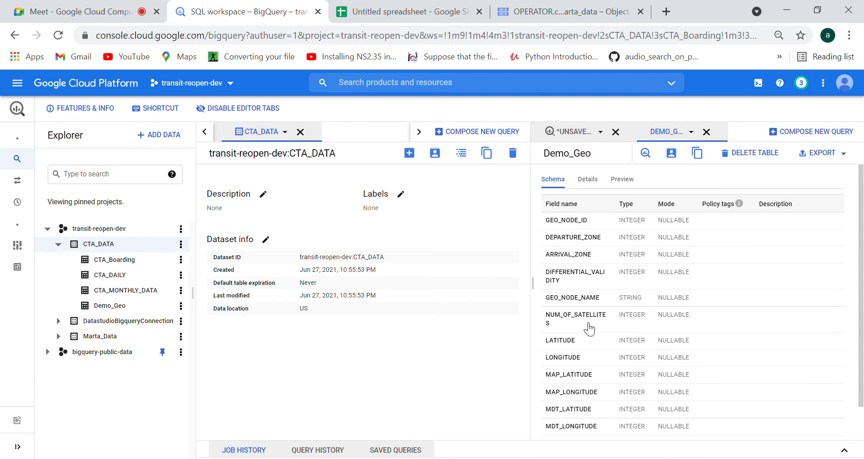
{"action": "left_click", "coordinate": [707, 133]}
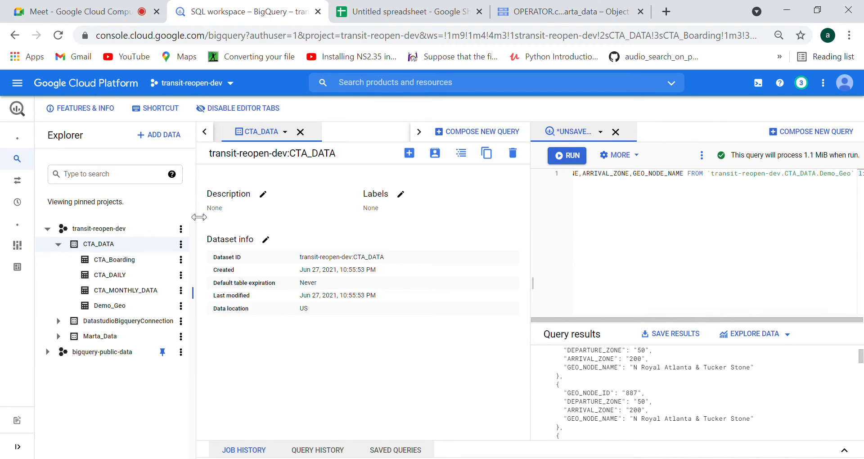
Open the CTA_DATA dataset and the transit-reopen-dev project from their actions in the Explorer
{"action": "left_click", "coordinate": [181, 244]}
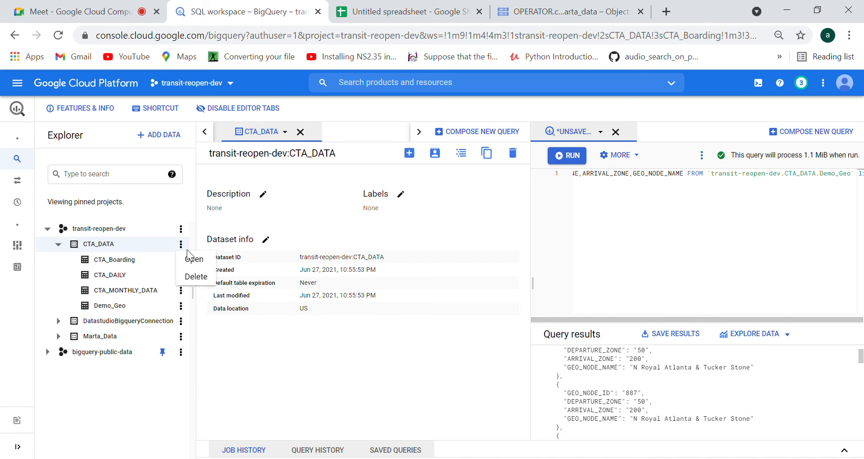
{"action": "left_click", "coordinate": [201, 262]}
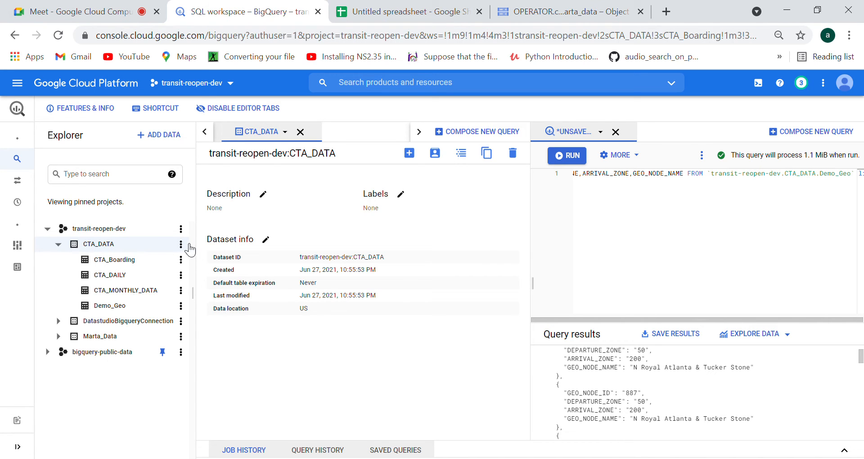
{"action": "left_click", "coordinate": [181, 230]}
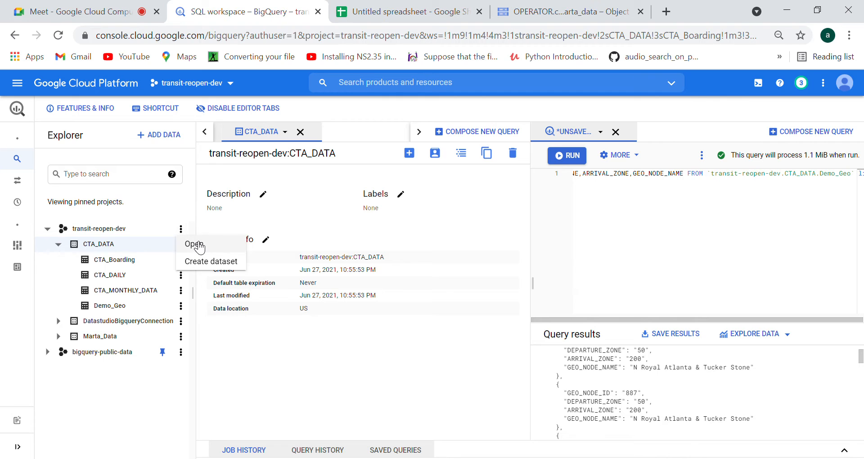
{"action": "left_click", "coordinate": [194, 244]}
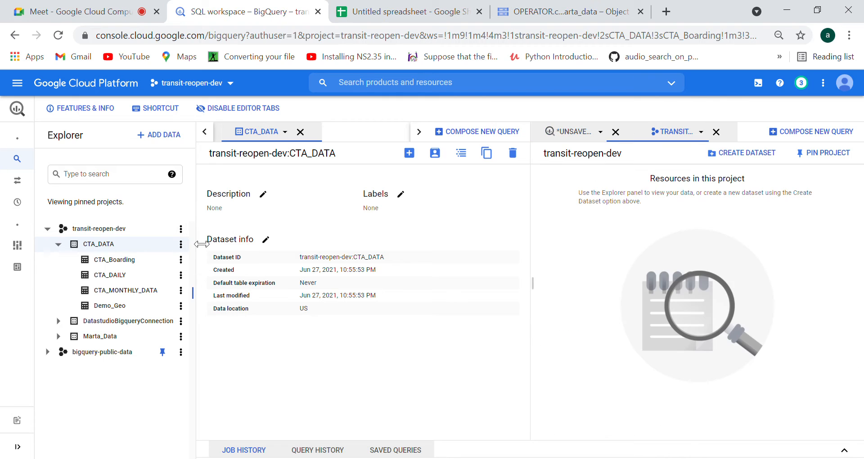
Create a dataset with the ID demo12 in the transit-reopen-dev project, keeping the default location, expiration and encryption
{"action": "left_click", "coordinate": [749, 157]}
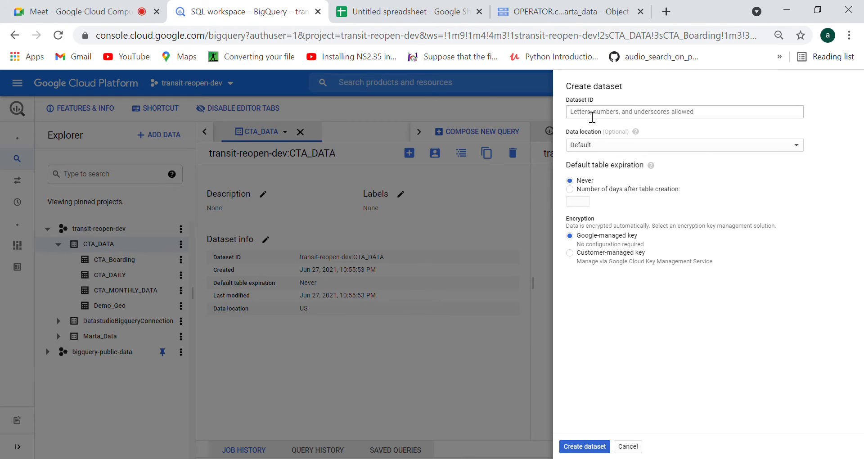
{"action": "left_click", "coordinate": [592, 117]}
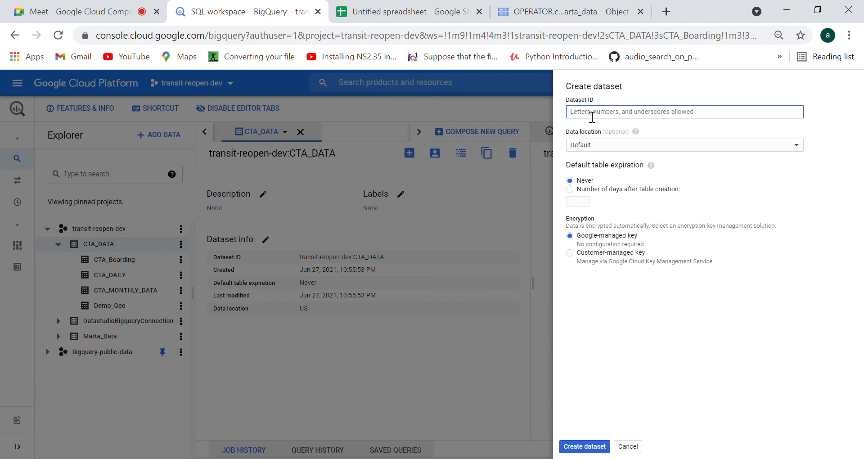
{"action": "type", "text": "demo"}
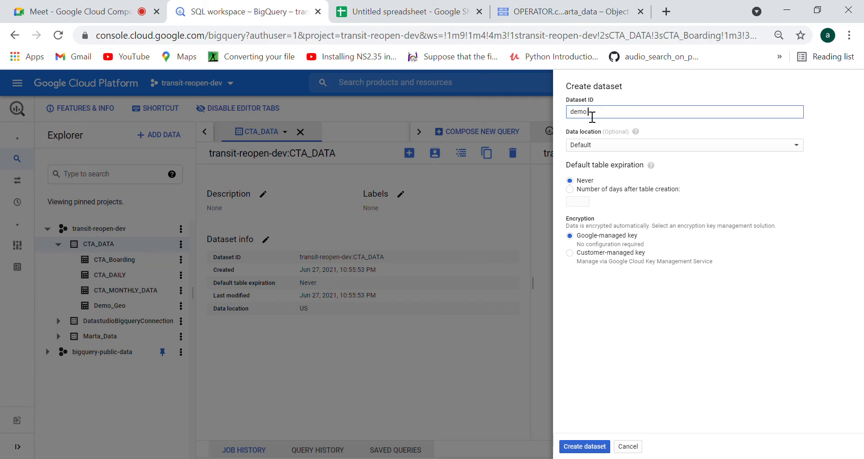
{"action": "type", "text": ")"}
{"action": "key", "text": "BackSpace"}
{"action": "type", "text": "12"}
{"action": "left_click", "coordinate": [595, 446]}
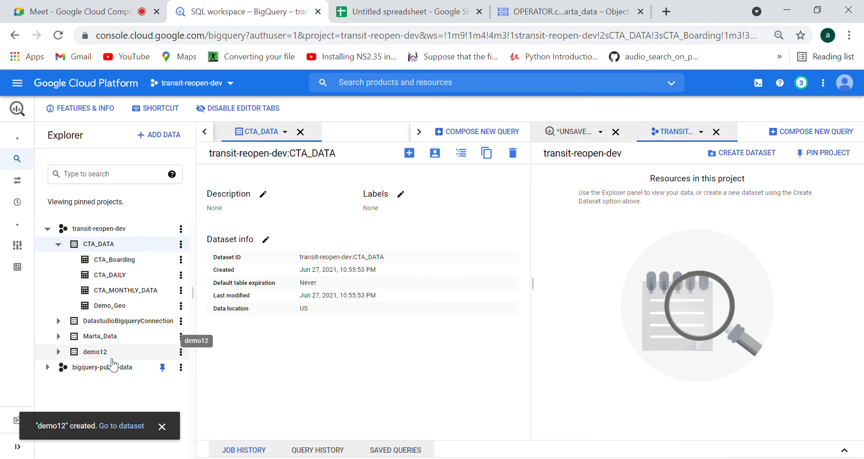
Open the demo12 dataset from its actions in the Explorer, and close the transit-reopen-dev project tab
{"action": "left_click", "coordinate": [184, 355]}
{"action": "left_click", "coordinate": [192, 365]}
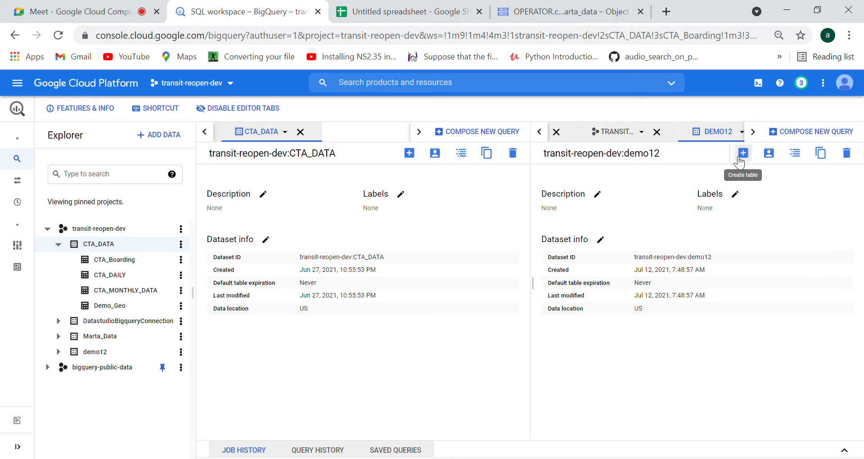
{"action": "left_click", "coordinate": [657, 132]}
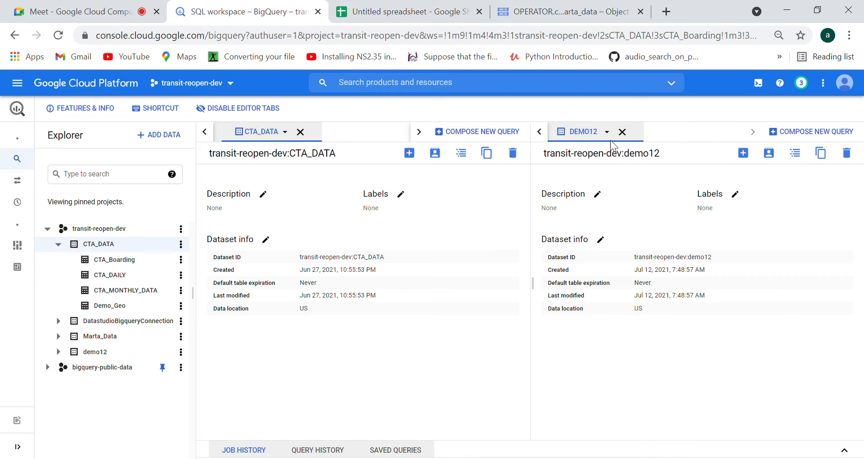
Start a new table in demo12 from an uploaded file and select EmployeeData.json as the source
{"action": "left_click", "coordinate": [743, 153]}
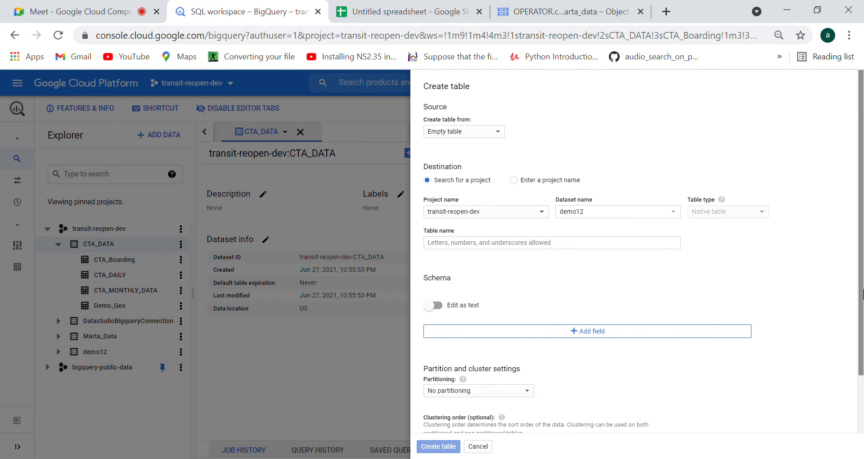
{"action": "scroll", "coordinate": [862, 295], "scroll_direction": "down", "scroll_amount": 2}
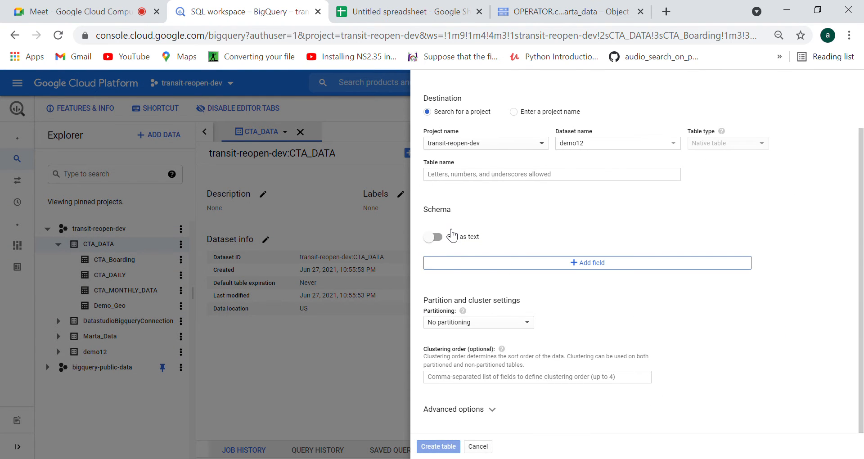
{"action": "scroll", "coordinate": [863, 291], "scroll_direction": "up", "scroll_amount": 2}
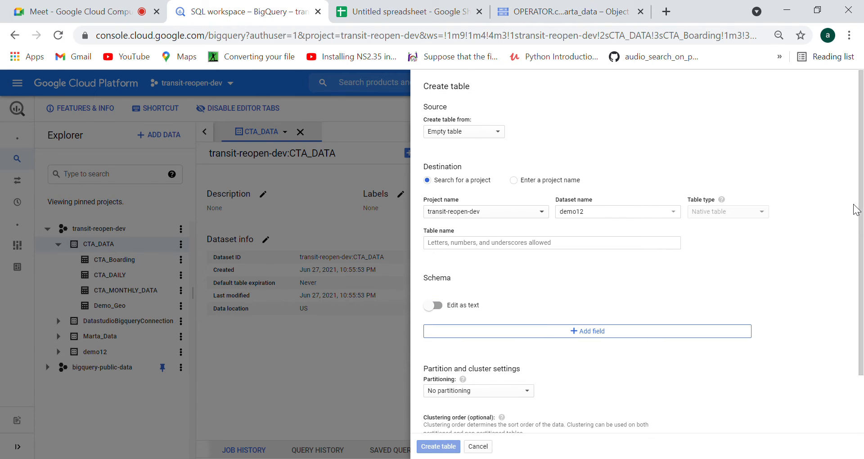
{"action": "left_click", "coordinate": [456, 134]}
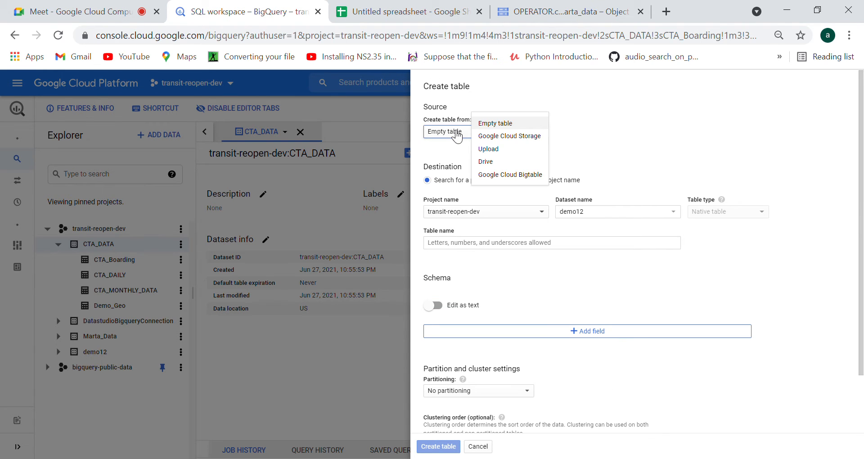
{"action": "left_click", "coordinate": [505, 149]}
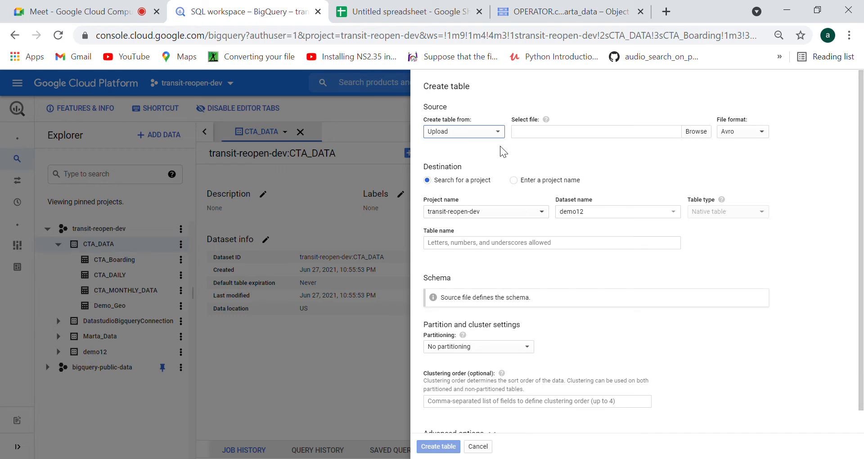
{"action": "left_click", "coordinate": [695, 133]}
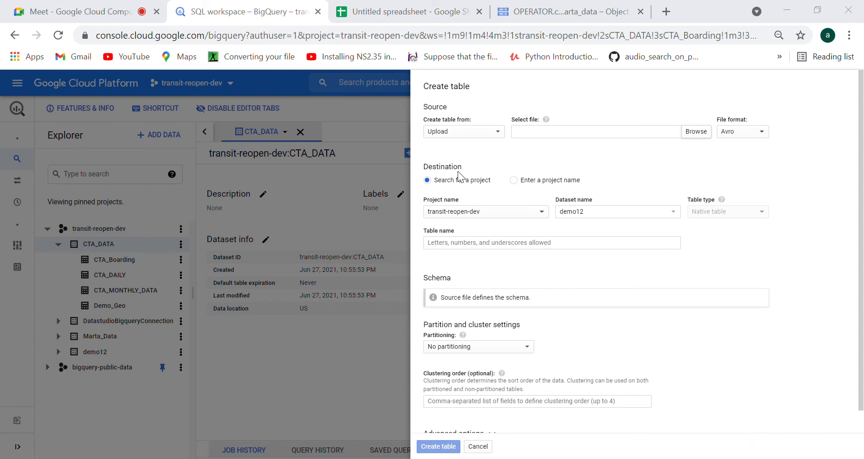
{"action": "left_click", "coordinate": [747, 438]}
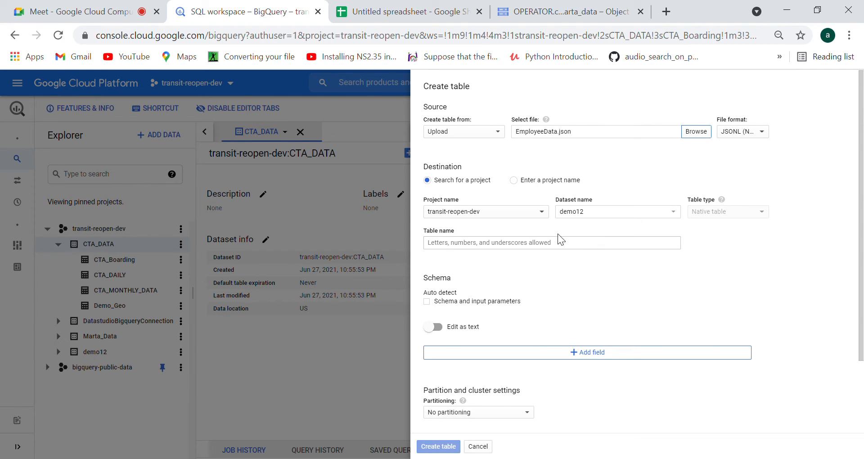
Name the new table json_table with auto-detected schema, and look at the Connected Sheet 1 preview in Google Sheets before returning to BigQuery
{"action": "left_click", "coordinate": [552, 252]}
{"action": "type", "text": "jso"}
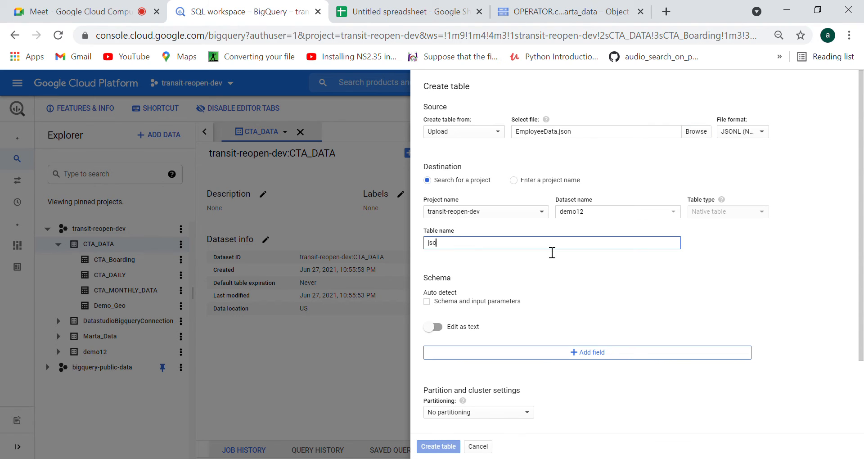
{"action": "type", "text": "n_table"}
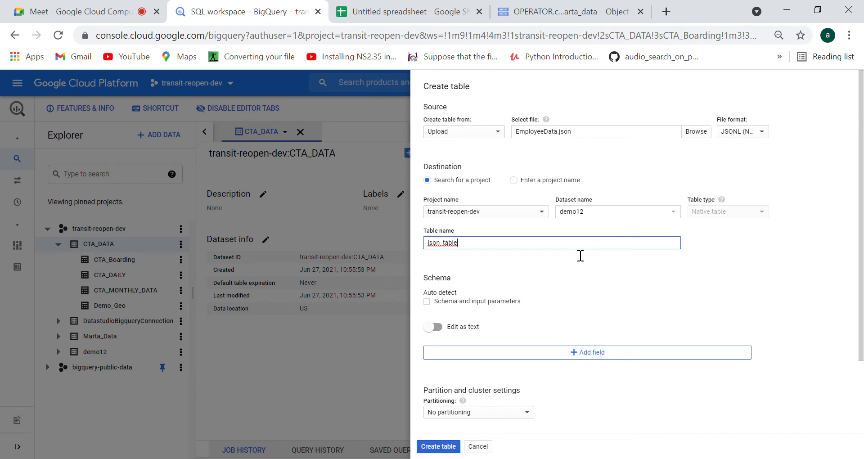
{"action": "left_click", "coordinate": [428, 303]}
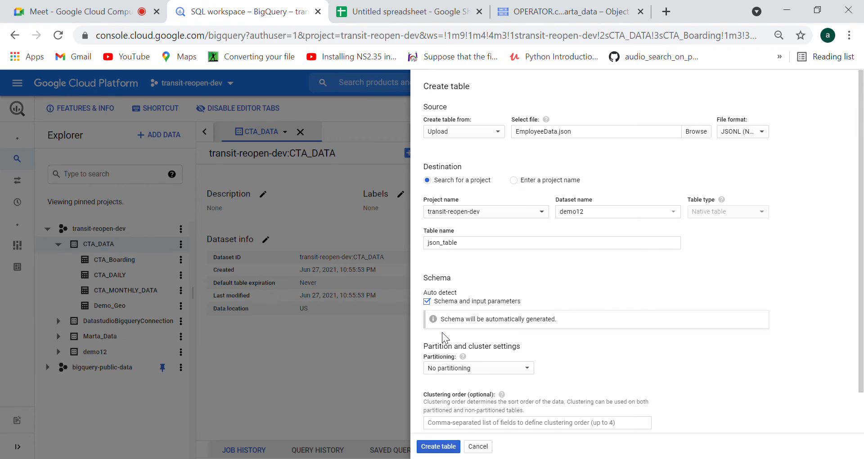
{"action": "left_click", "coordinate": [387, 11]}
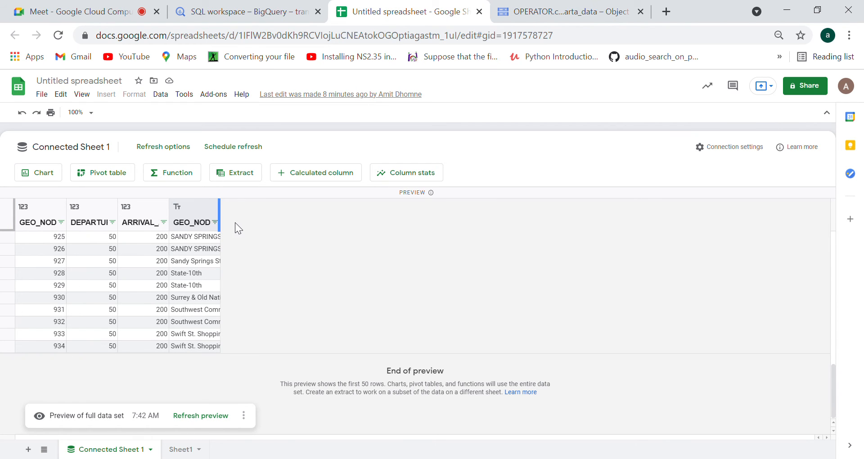
{"action": "left_click", "coordinate": [175, 5]}
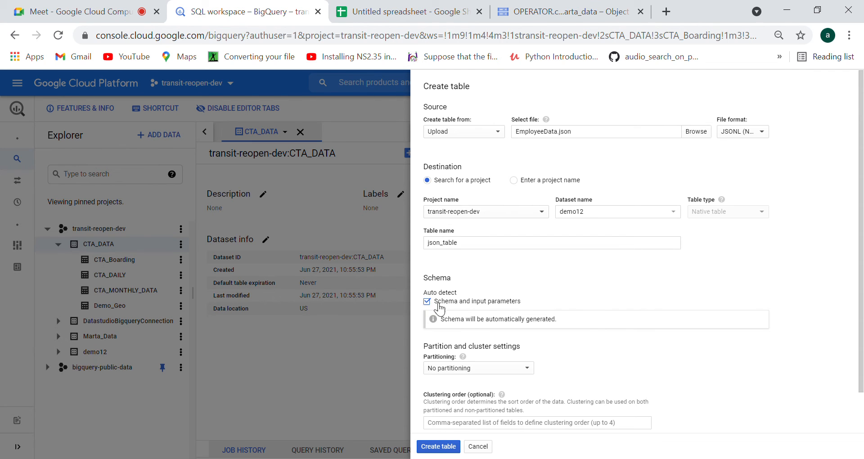
Try to create json_table in demo12, and open the job history to examine the load jobs
{"action": "left_click", "coordinate": [442, 448]}
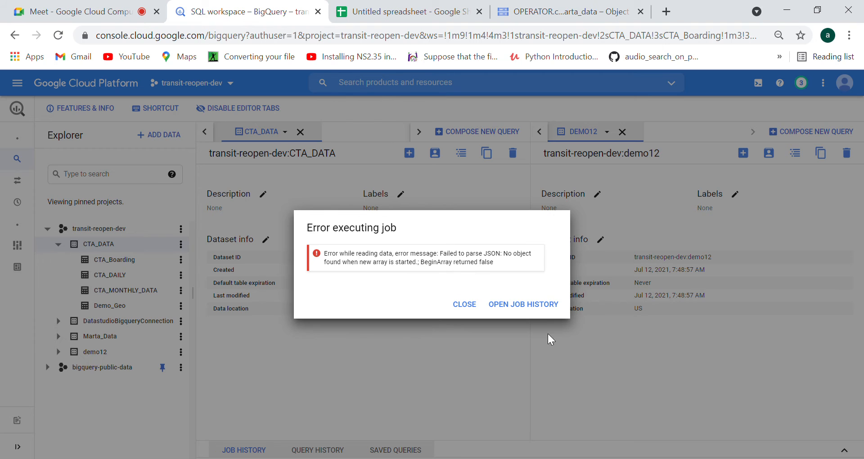
{"action": "left_click", "coordinate": [524, 308]}
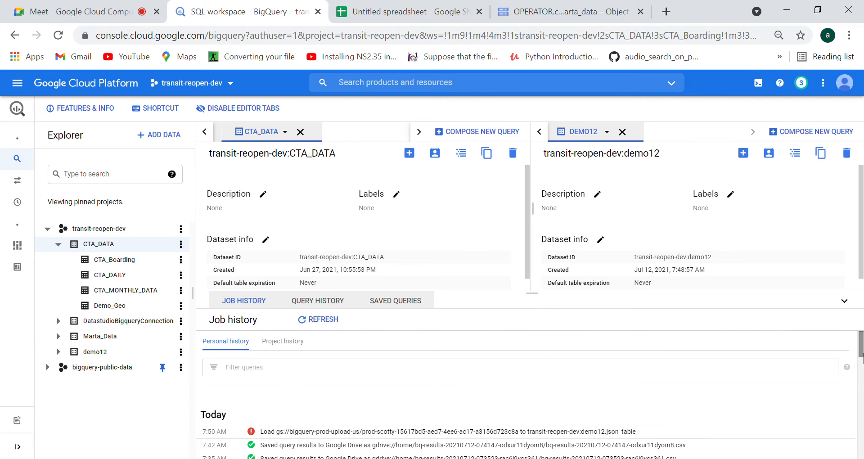
{"action": "scroll", "coordinate": [862, 358], "scroll_direction": "down", "scroll_amount": 2}
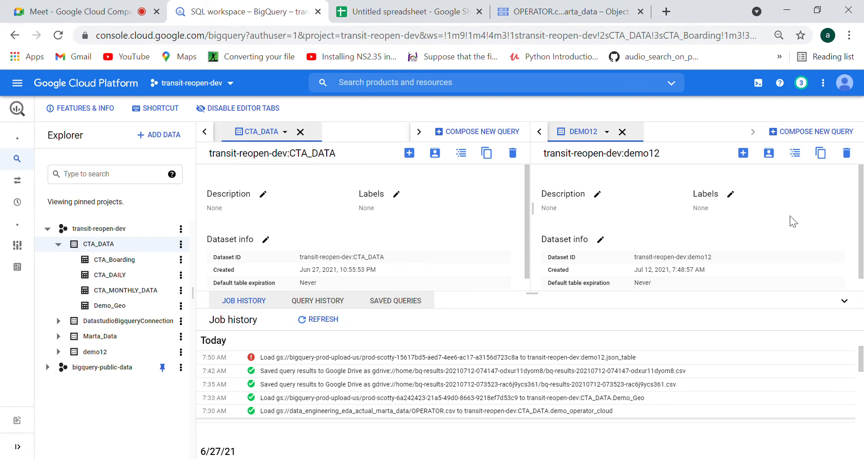
Start another table in demo12 with Upload as its source and select the file PATTERN.csv
{"action": "left_click", "coordinate": [744, 155]}
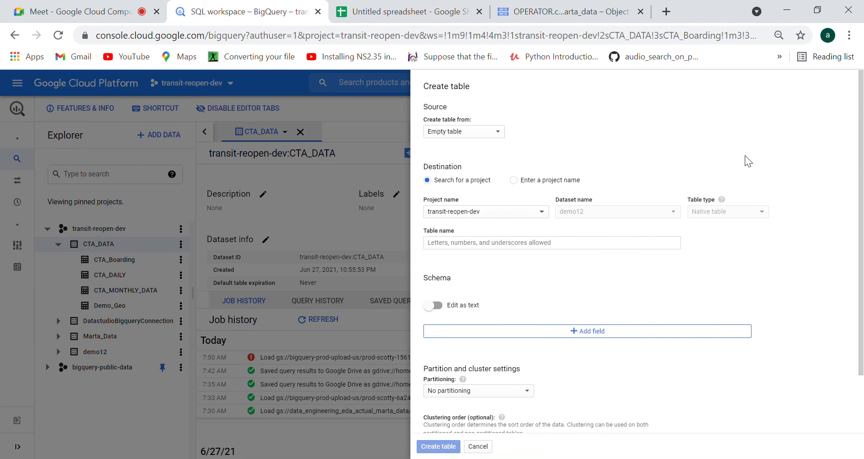
{"action": "left_click", "coordinate": [474, 134]}
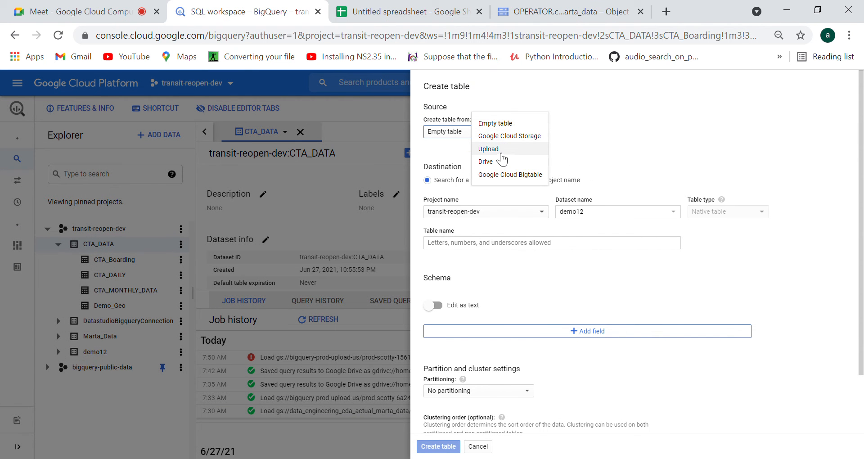
{"action": "left_click", "coordinate": [490, 122]}
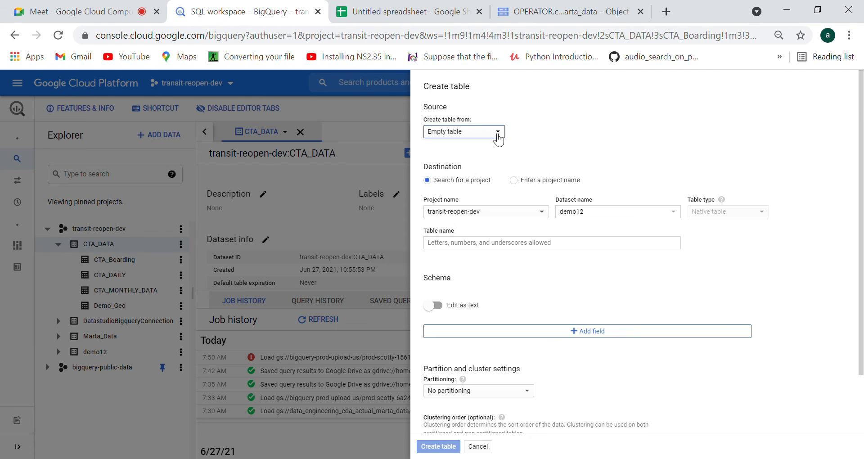
{"action": "left_click", "coordinate": [492, 129]}
{"action": "left_click", "coordinate": [488, 149]}
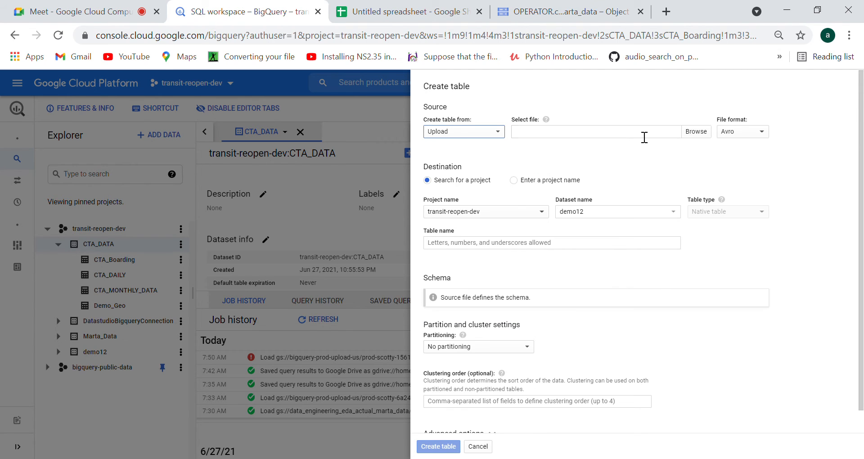
{"action": "left_click", "coordinate": [701, 134]}
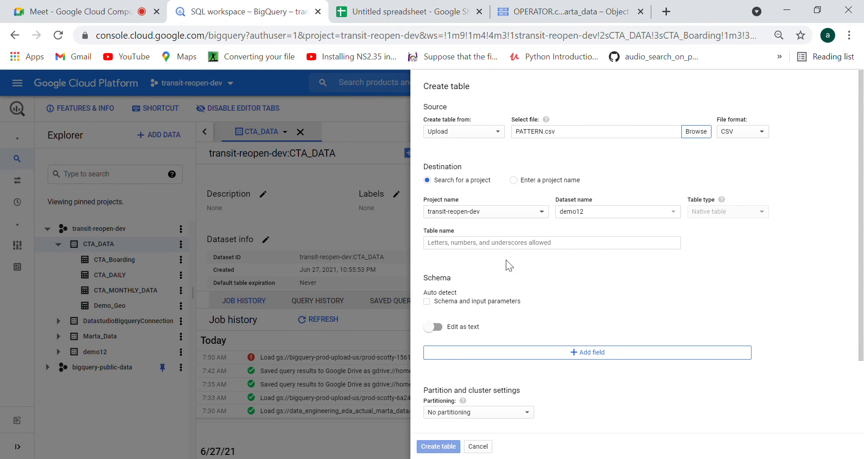
Name the table "Pattern demo", enable automatic schema detection, and create it
{"action": "left_click", "coordinate": [493, 251]}
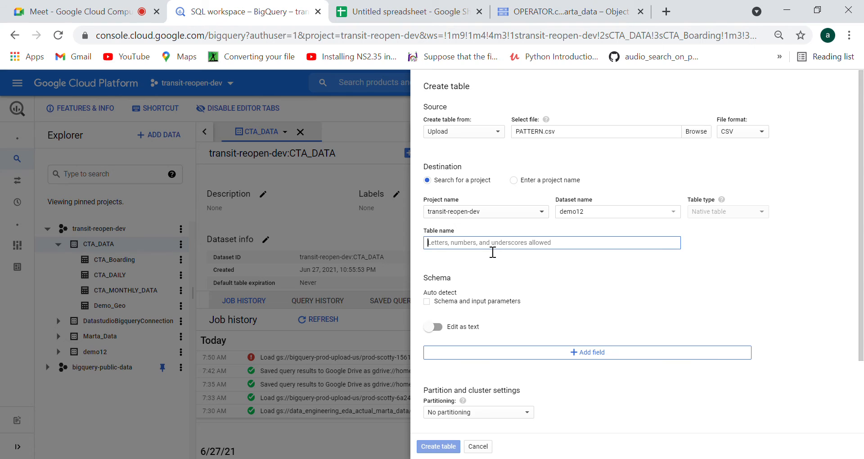
{"action": "type", "text": "Pattern "}
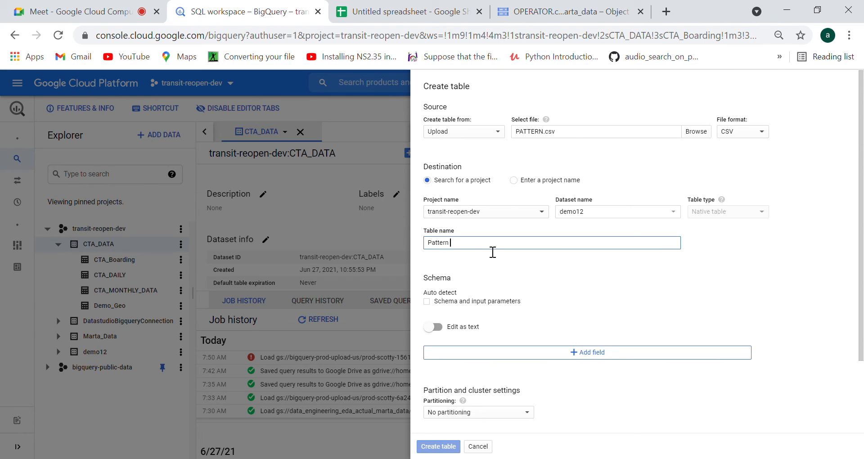
{"action": "type", "text": "demo"}
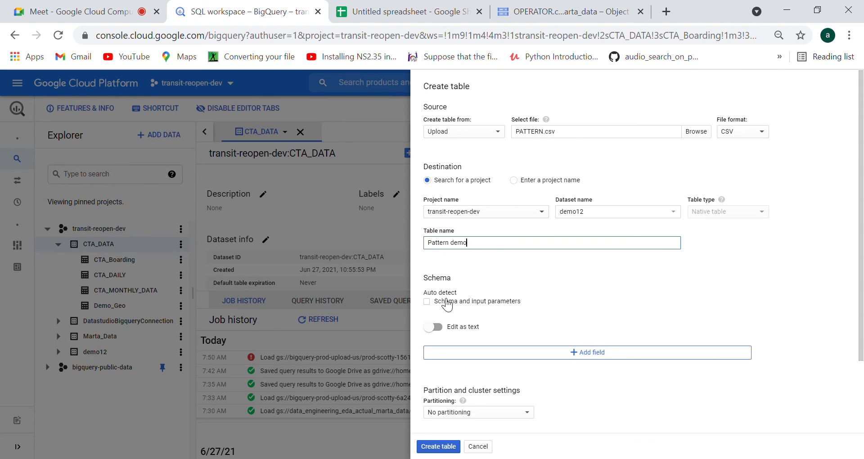
{"action": "left_click", "coordinate": [430, 301]}
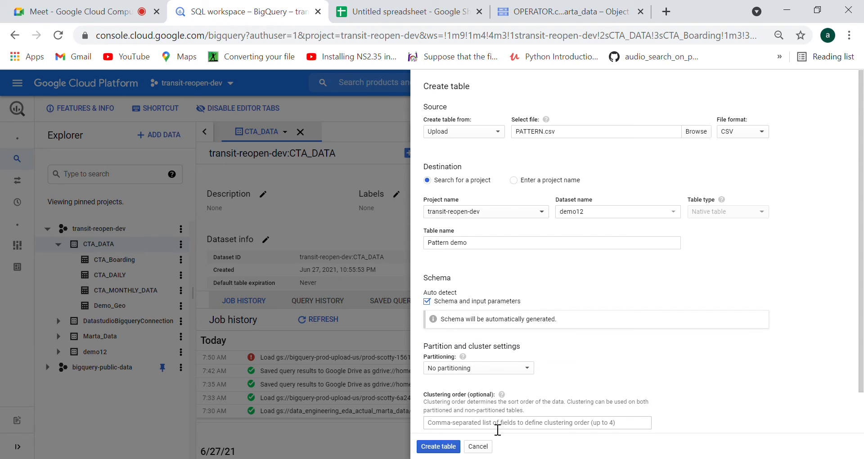
{"action": "left_click", "coordinate": [441, 450]}
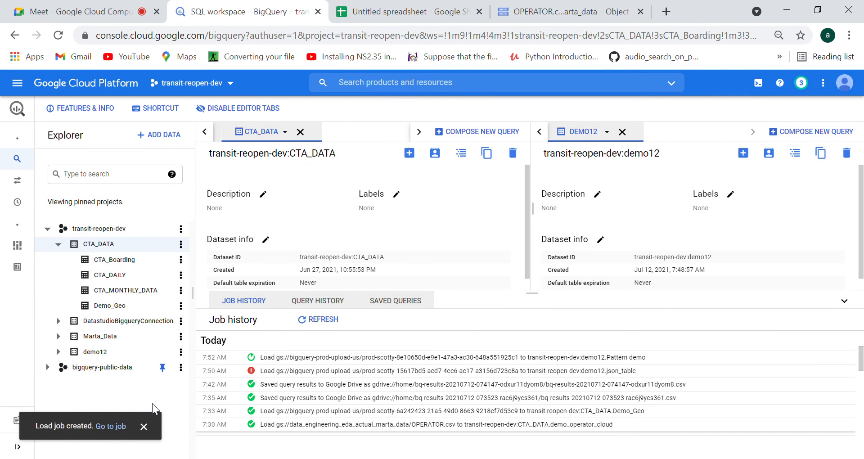
Open the Pattern demo table in the demo12 dataset, preview its rows, and close it
{"action": "left_click", "coordinate": [113, 352]}
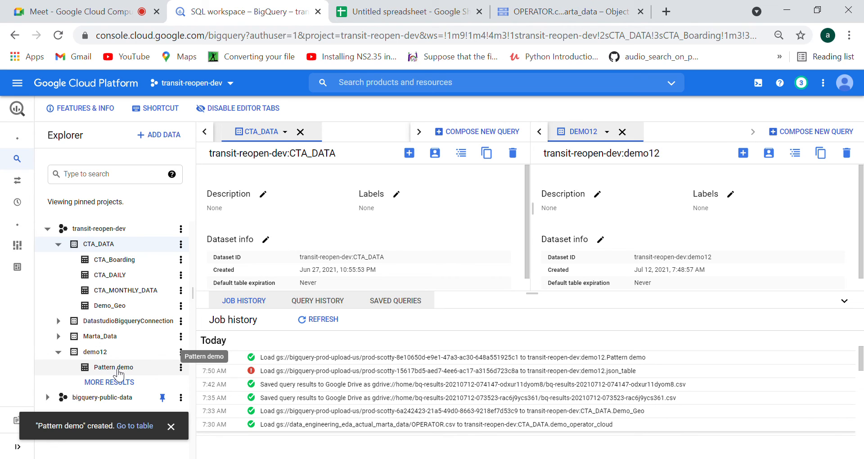
{"action": "double_click", "coordinate": [125, 367]}
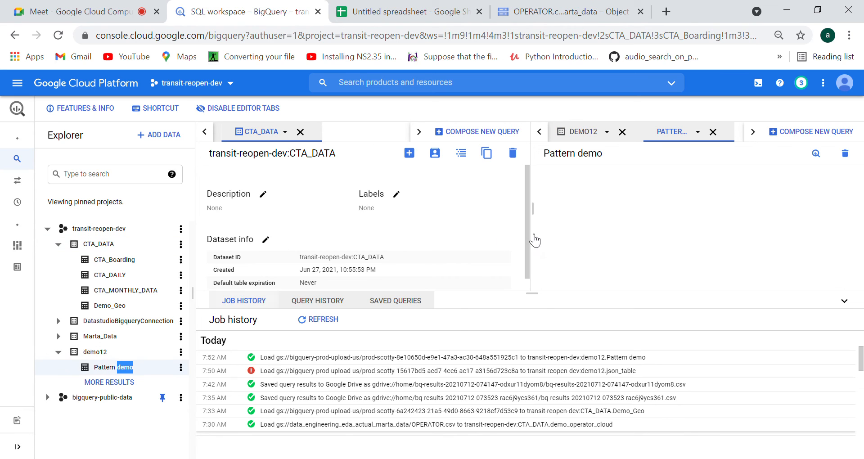
{"action": "left_click", "coordinate": [625, 181]}
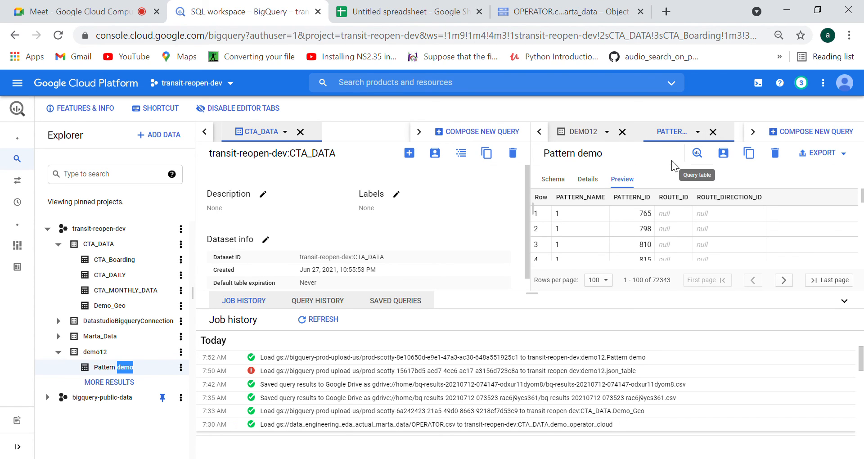
{"action": "left_click", "coordinate": [711, 132]}
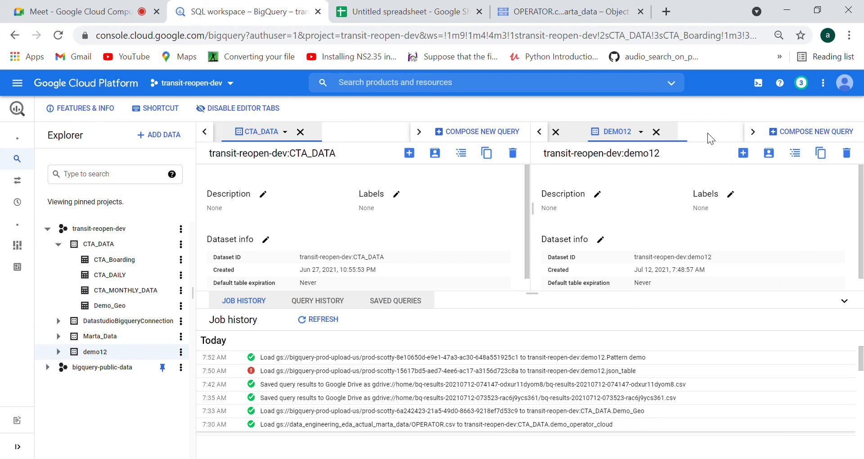
Examine the source options for creating a table in demo12, and leave the form without creating one
{"action": "left_click", "coordinate": [743, 154]}
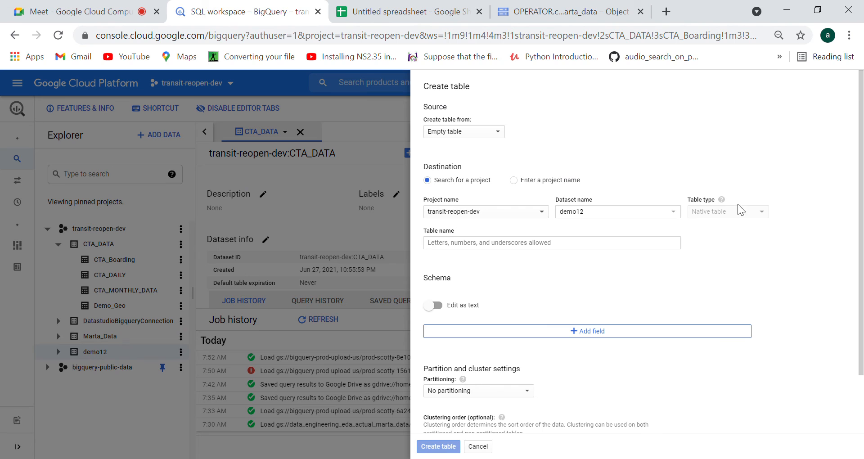
{"action": "left_click", "coordinate": [498, 133]}
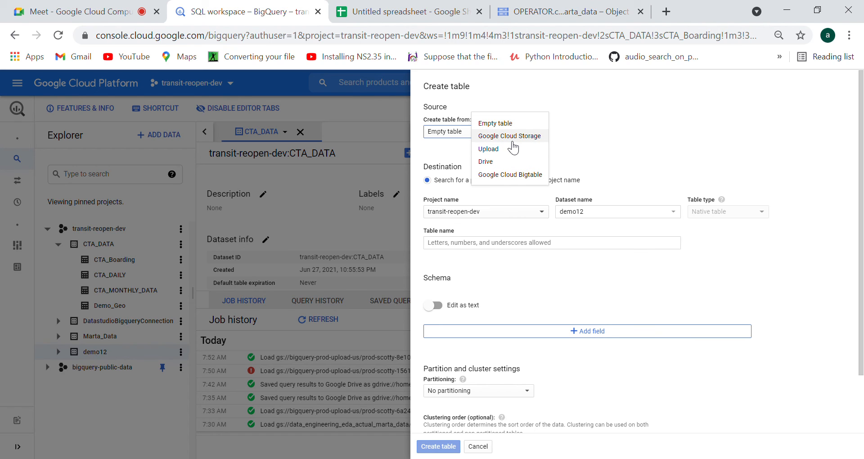
{"action": "left_click", "coordinate": [601, 141]}
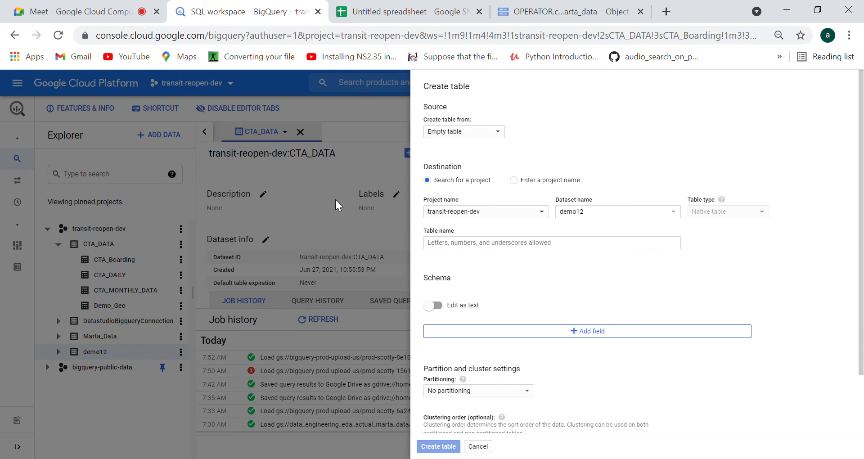
{"action": "left_click", "coordinate": [489, 446]}
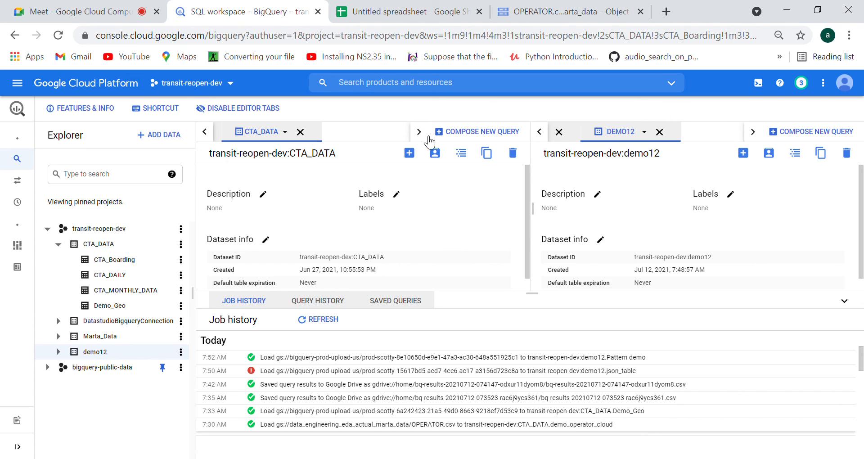
Delete the demo12 dataset, confirming with "delete", and close its open details
{"action": "left_click", "coordinate": [181, 352]}
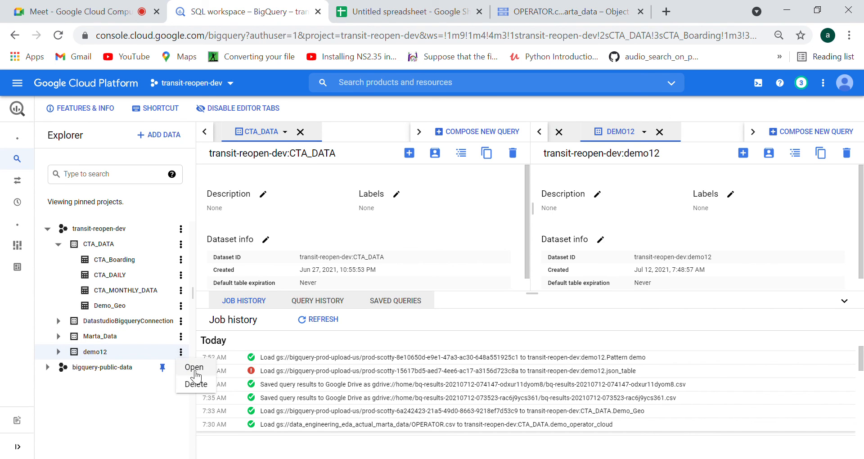
{"action": "left_click", "coordinate": [203, 386]}
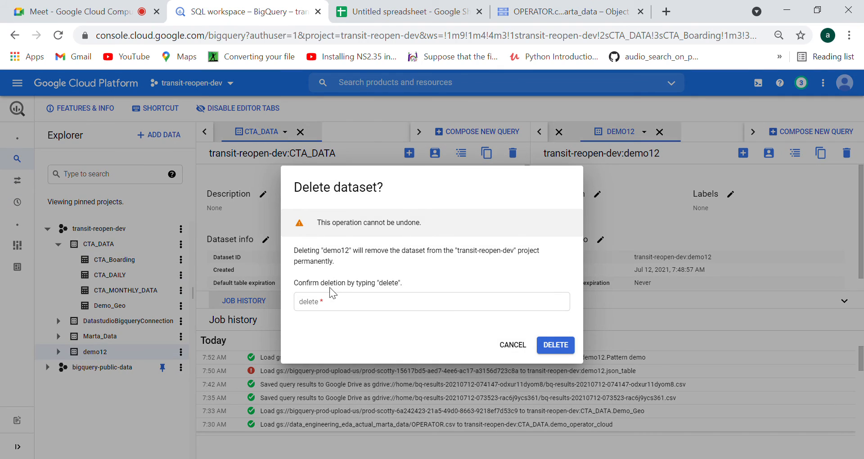
{"action": "left_click", "coordinate": [318, 311]}
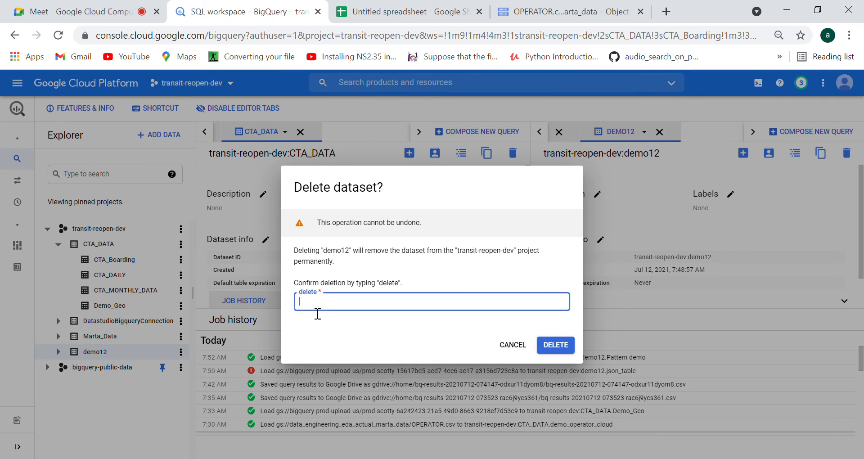
{"action": "type", "text": "delete"}
{"action": "left_click", "coordinate": [554, 347]}
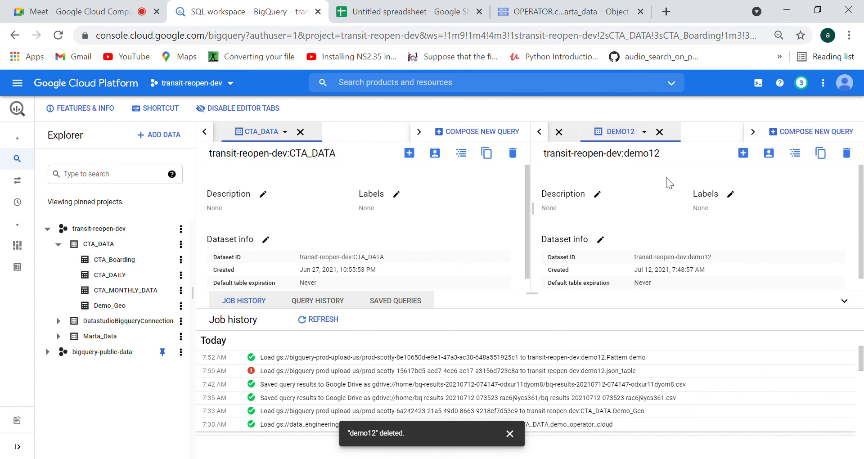
{"action": "left_click", "coordinate": [661, 134]}
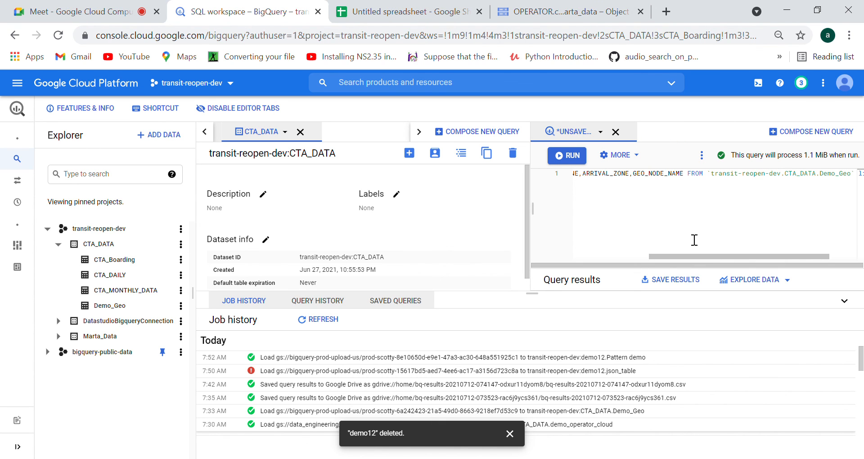
Copy the full Demo_Geo SELECT query with limit 50 and send it to everyone in the Google Meet in-call messages
{"action": "left_click_drag", "start_coordinate": [695, 255], "coordinate": [514, 256]}
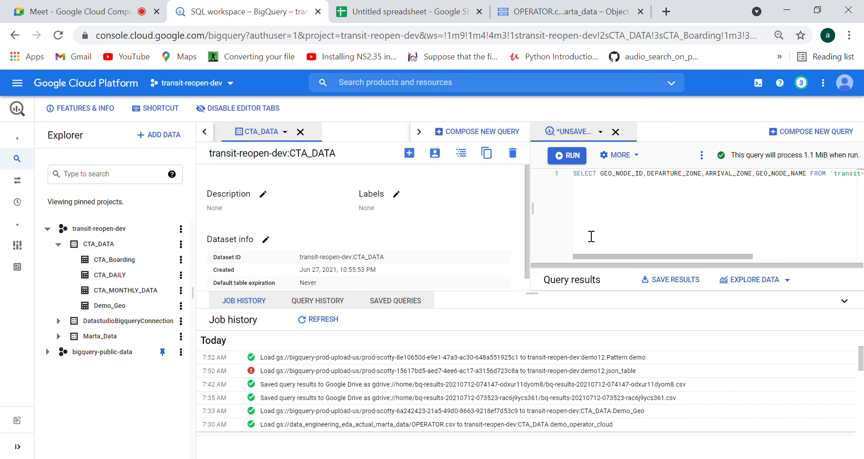
{"action": "left_click", "coordinate": [616, 132]}
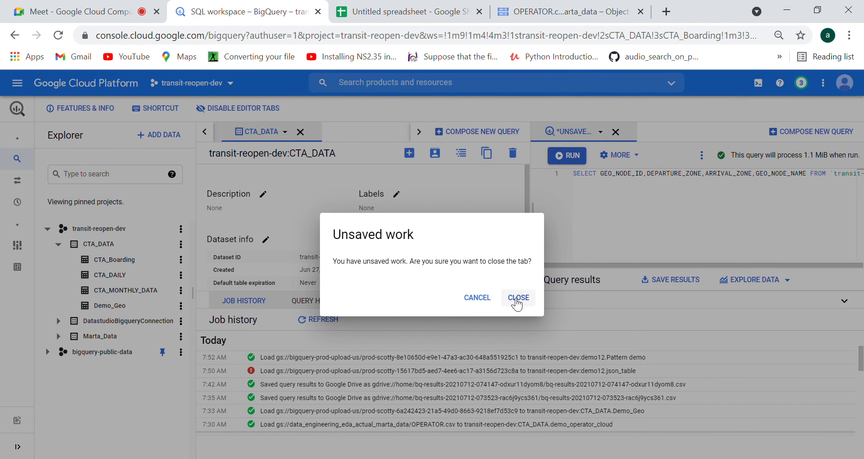
{"action": "left_click", "coordinate": [485, 298]}
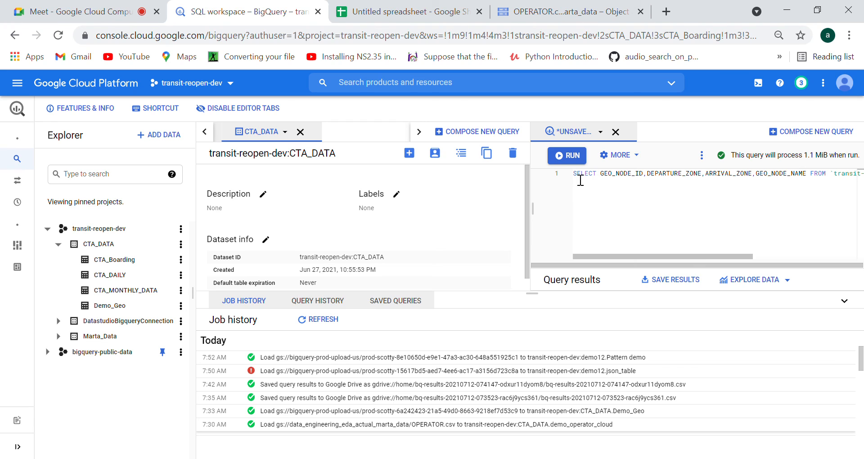
{"action": "left_click", "coordinate": [665, 181]}
{"action": "triple_click", "coordinate": [784, 179]}
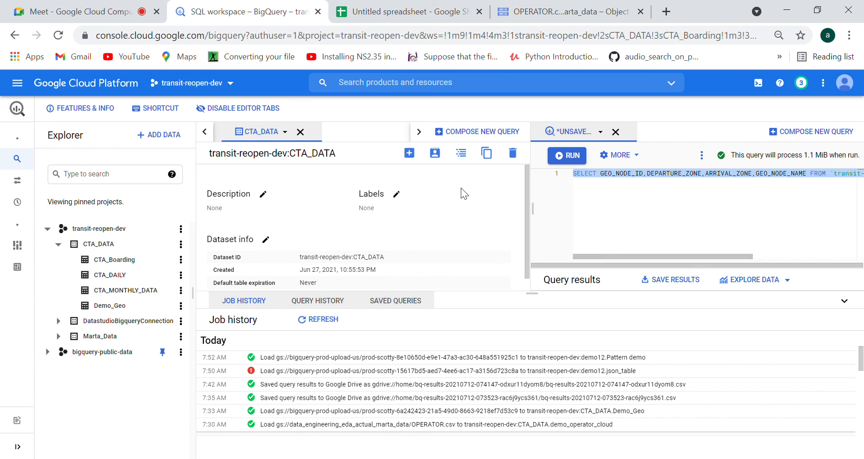
{"action": "left_click", "coordinate": [16, 6]}
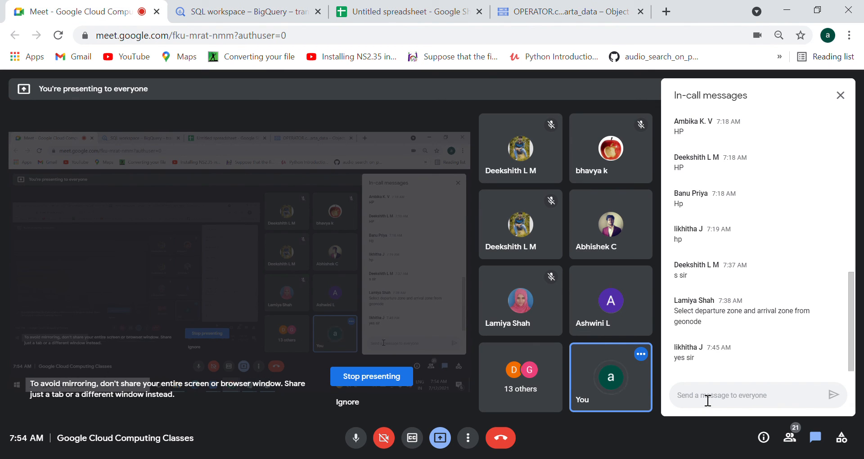
{"action": "type", "text": "SELECT GEO_NODE_ID,DEPARTURE_ZONE,ARRIVAL_ZONE,GEO_NODE_NAME FROM `transit-reopen-dev.CTA_DATA.Demo_Geo` limit 50"}
{"action": "key", "text": "Return"}
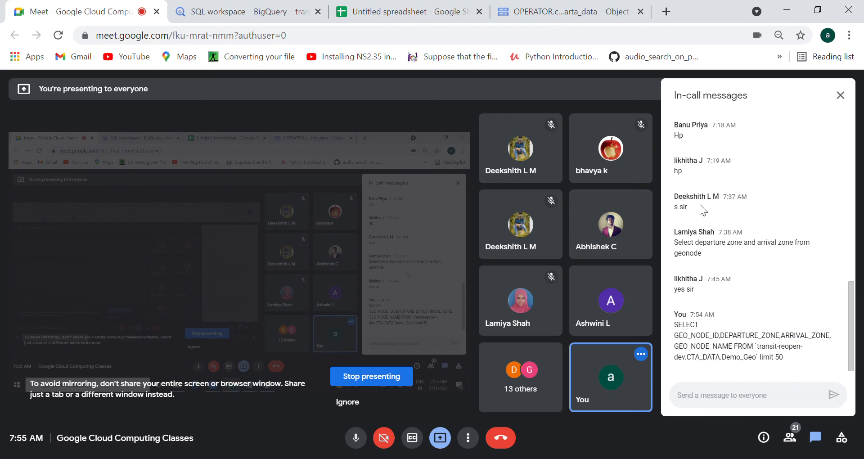
Switch back to BigQuery, discard the unsaved Demo_Geo query, and close the CTA_DATA dataset details
{"action": "left_click", "coordinate": [592, 6]}
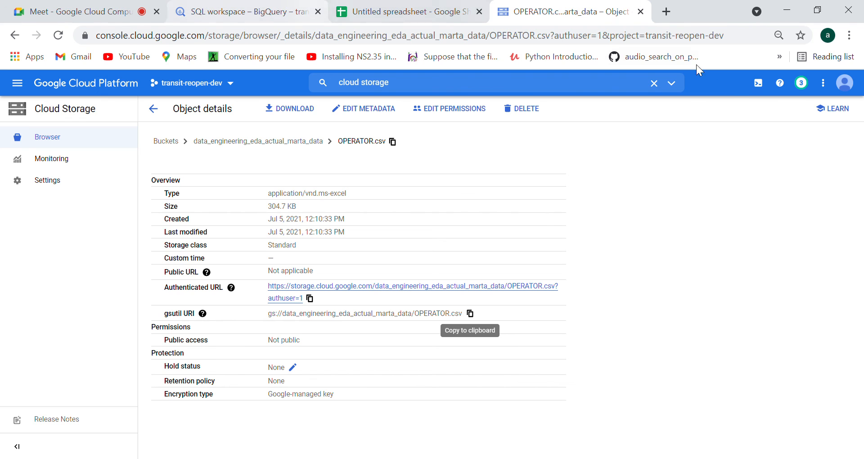
{"action": "left_click", "coordinate": [285, 14]}
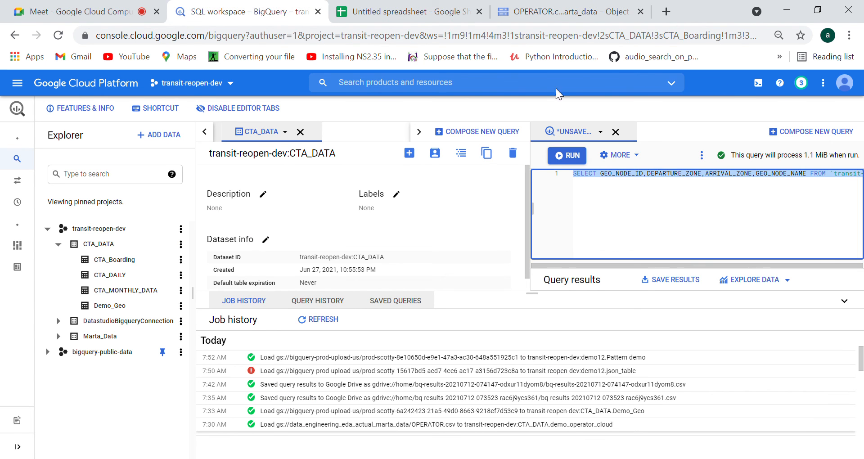
{"action": "left_click", "coordinate": [615, 132]}
{"action": "left_click", "coordinate": [512, 298]}
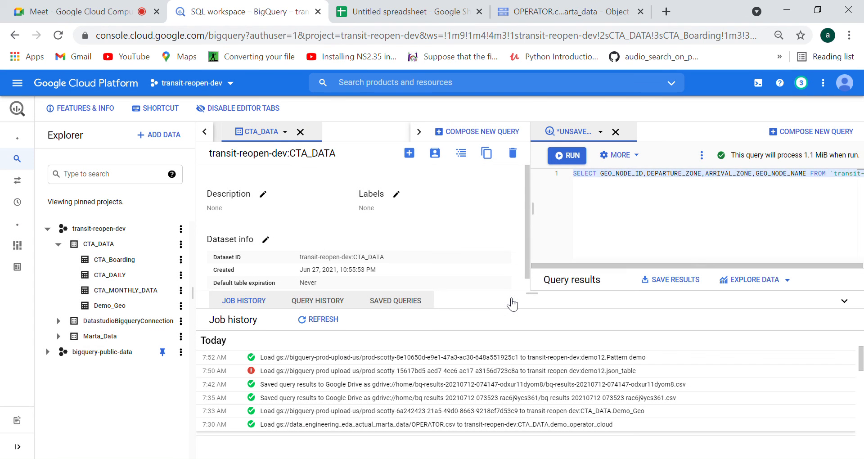
{"action": "left_click", "coordinate": [300, 131]}
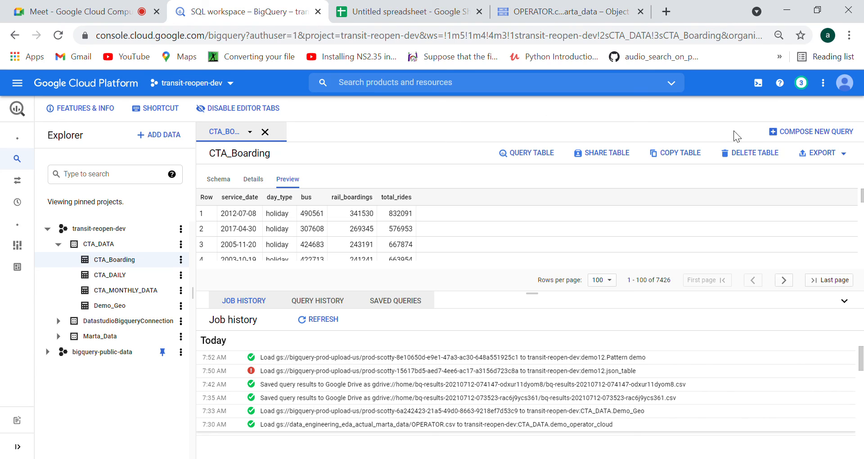